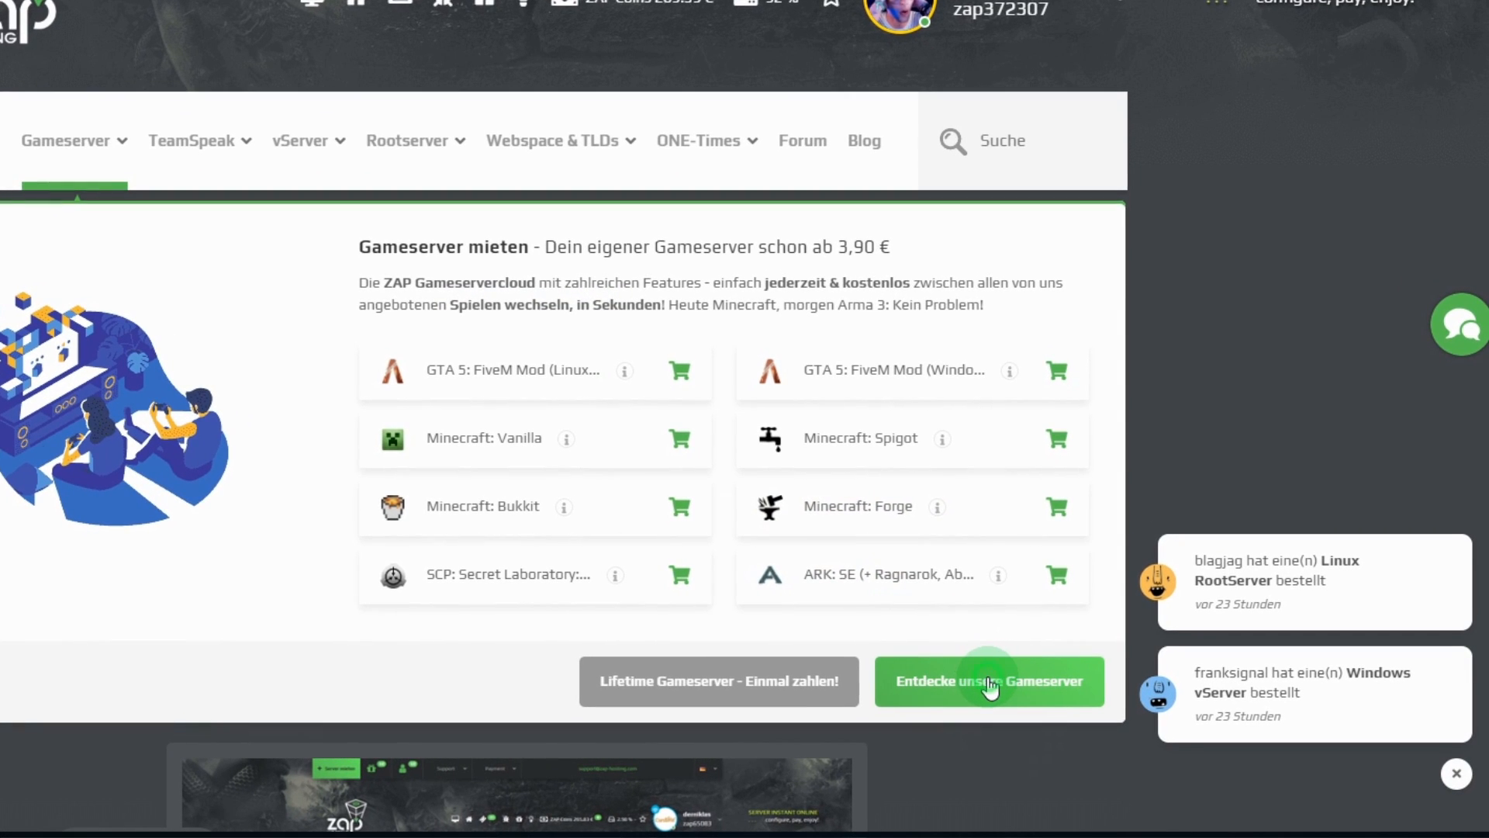
Search the rentable gameservers for 'fivem' and add GTA 5: FiveM Mod (Linux) to the cart.
{"action": "left_click", "coordinate": [990, 684]}
{"action": "scroll", "coordinate": [1215, 815], "scroll_direction": "down", "scroll_amount": 2}
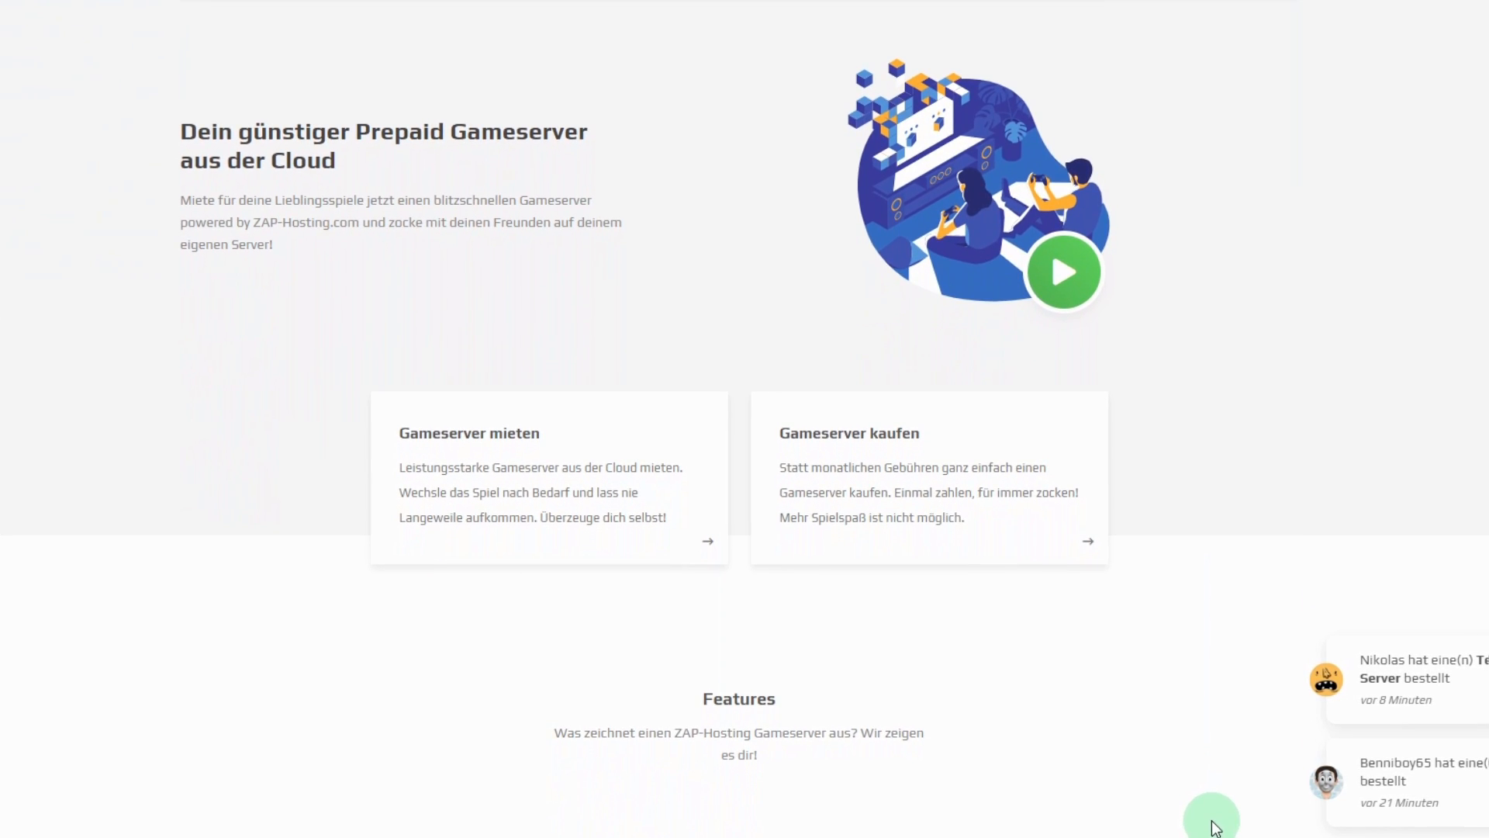
{"action": "left_click", "coordinate": [715, 537]}
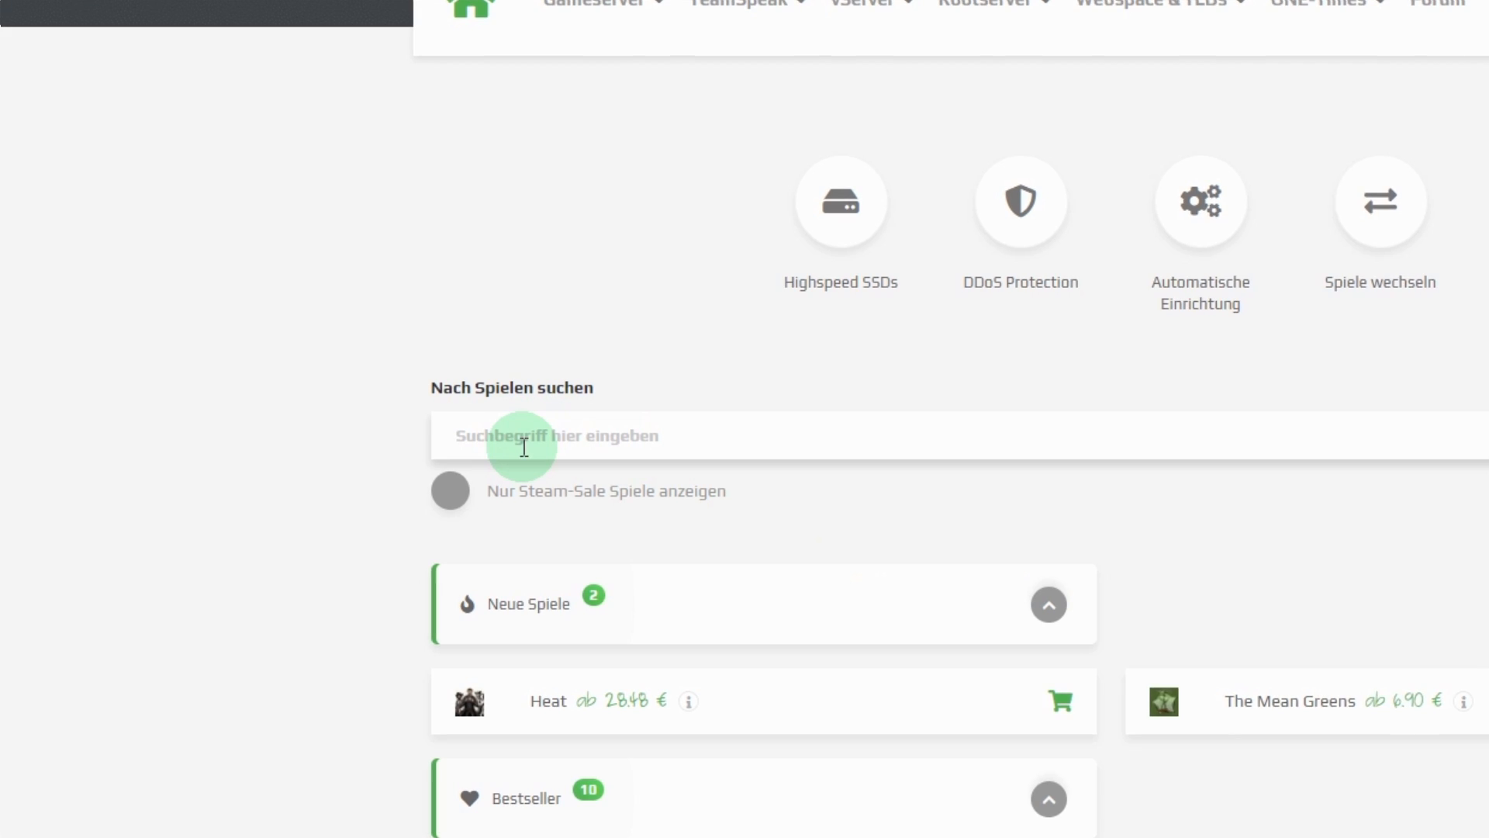
{"action": "left_click", "coordinate": [527, 443]}
{"action": "type", "text": "f"}
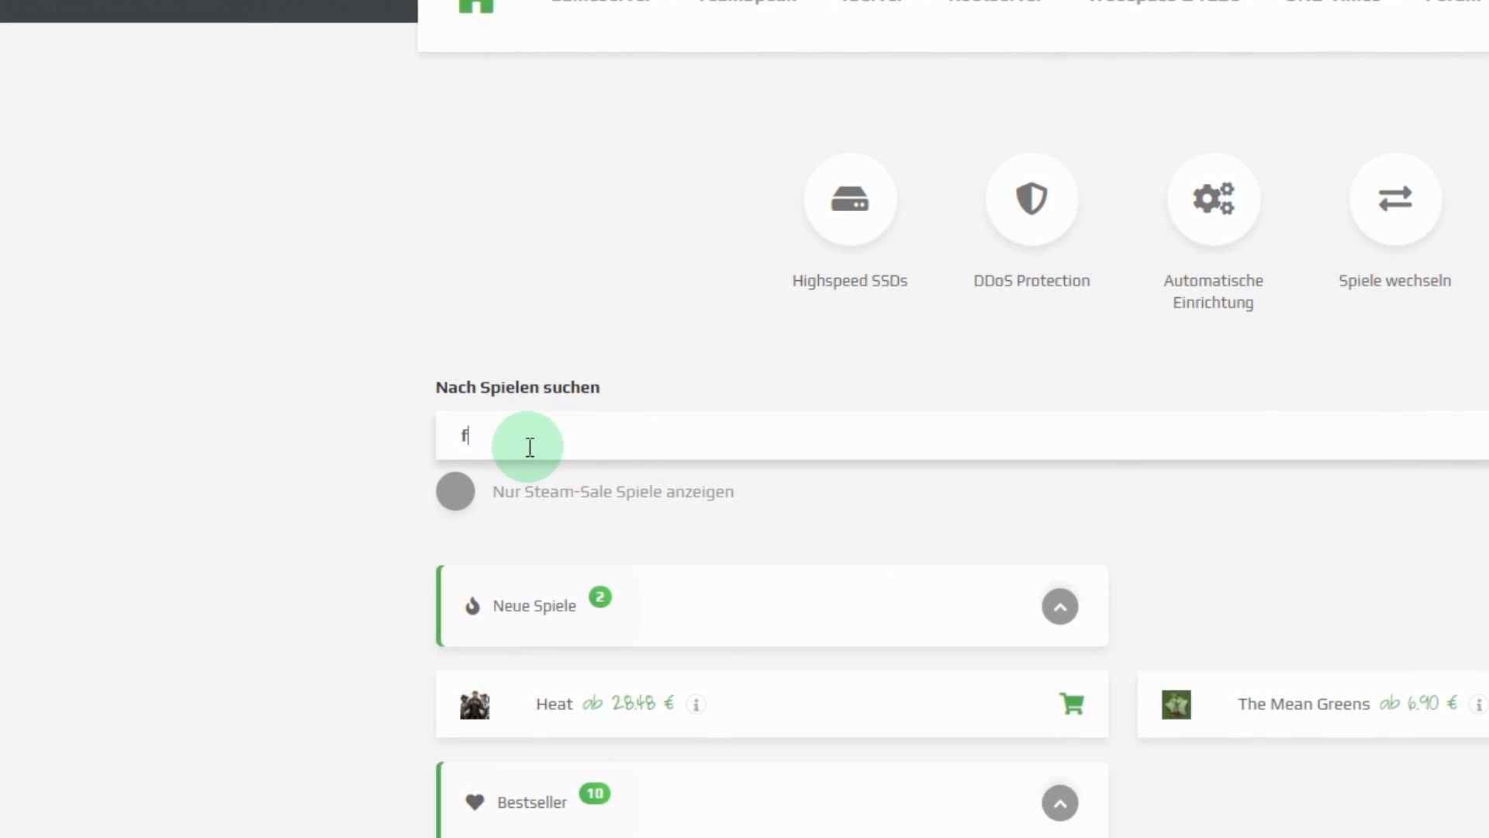
{"action": "type", "text": "ivem"}
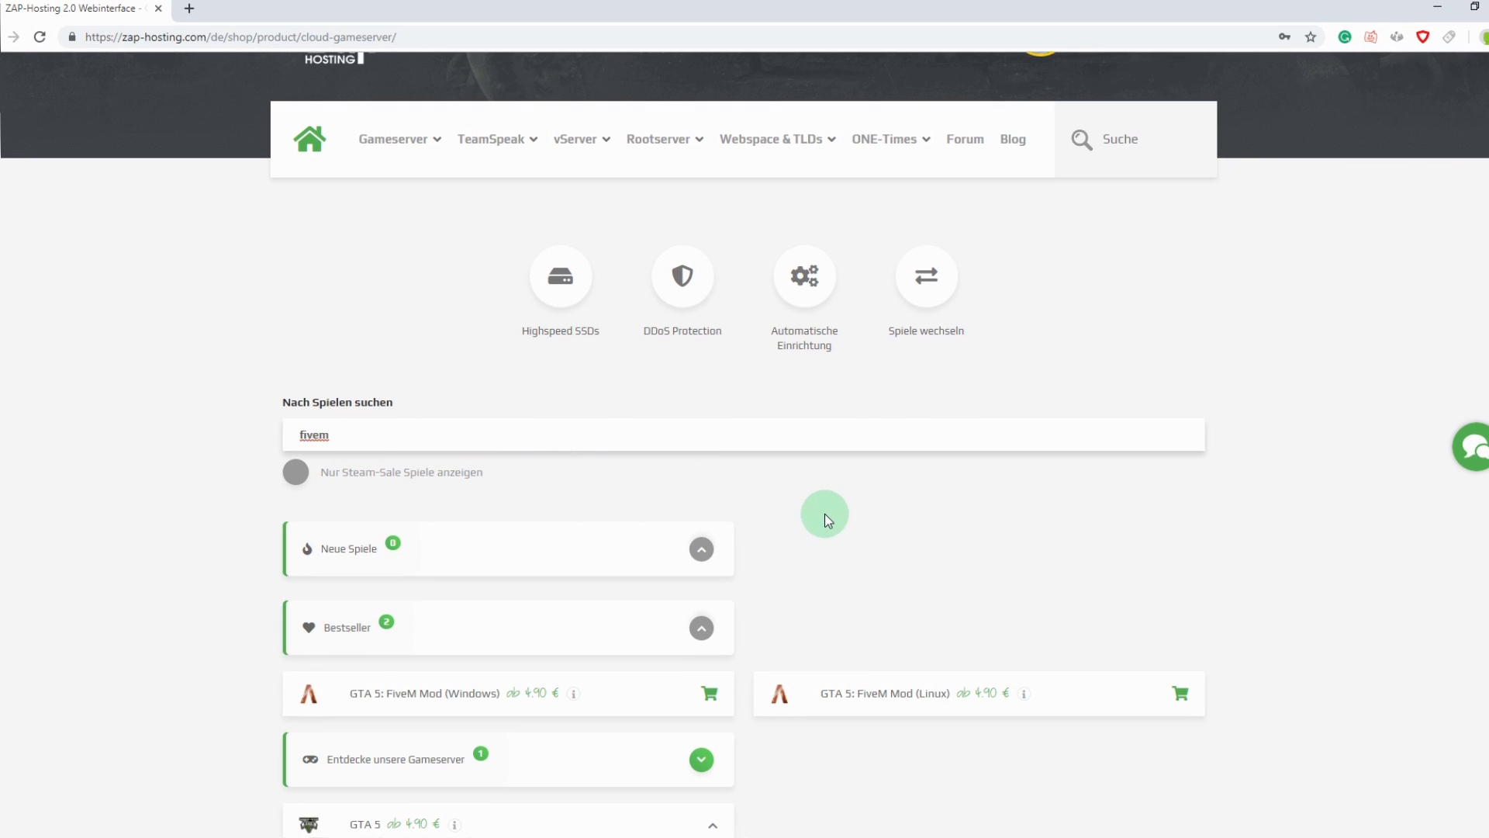
{"action": "scroll", "coordinate": [821, 564], "scroll_direction": "down", "scroll_amount": 2}
{"action": "scroll", "coordinate": [822, 564], "scroll_direction": "down", "scroll_amount": 1}
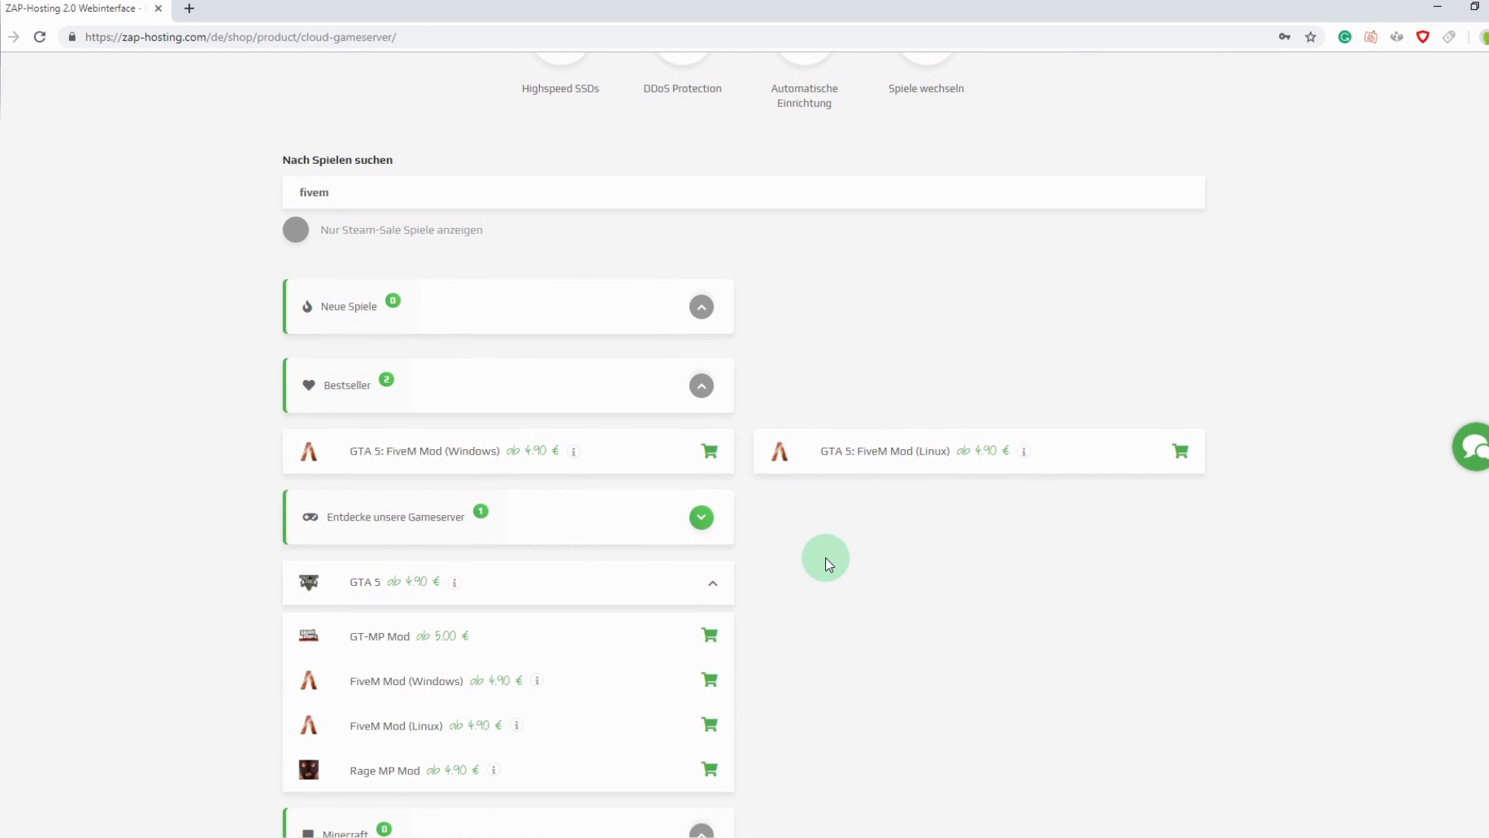
{"action": "left_click", "coordinate": [1186, 455]}
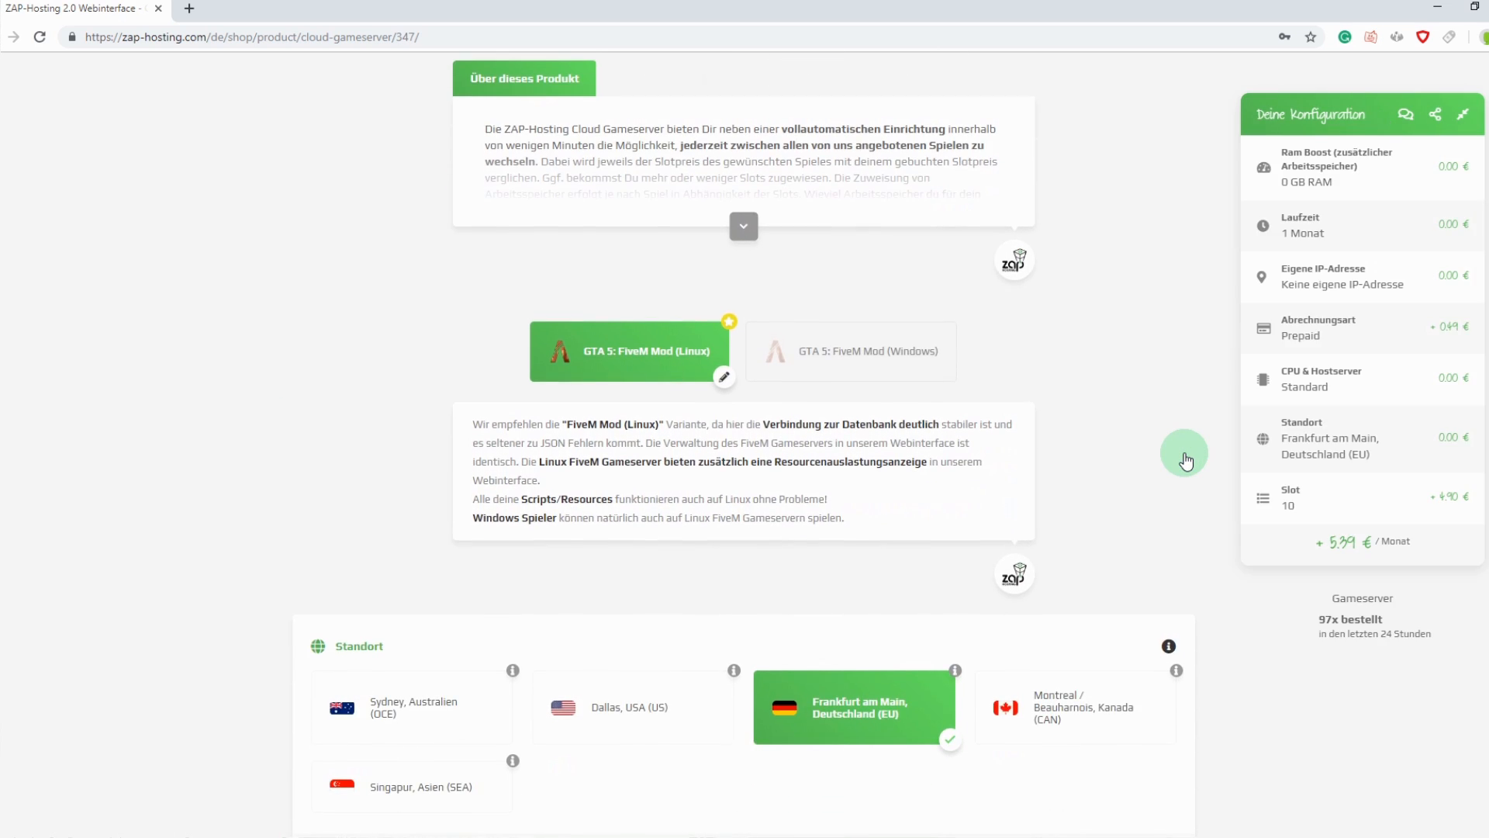
{"action": "scroll", "coordinate": [1185, 458], "scroll_direction": "down", "scroll_amount": 5}
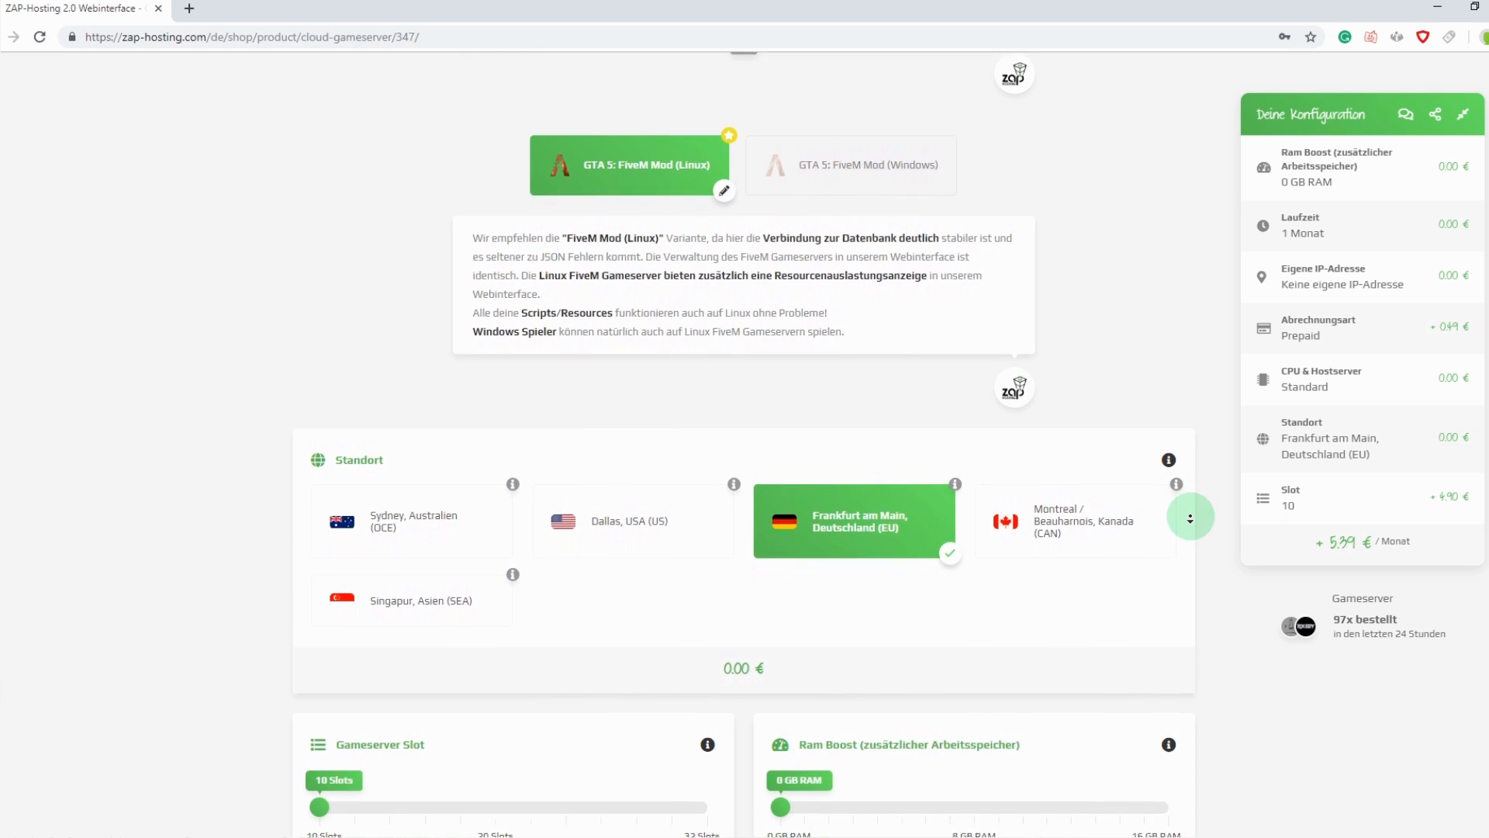
{"action": "scroll", "coordinate": [1190, 517], "scroll_direction": "down", "scroll_amount": 3}
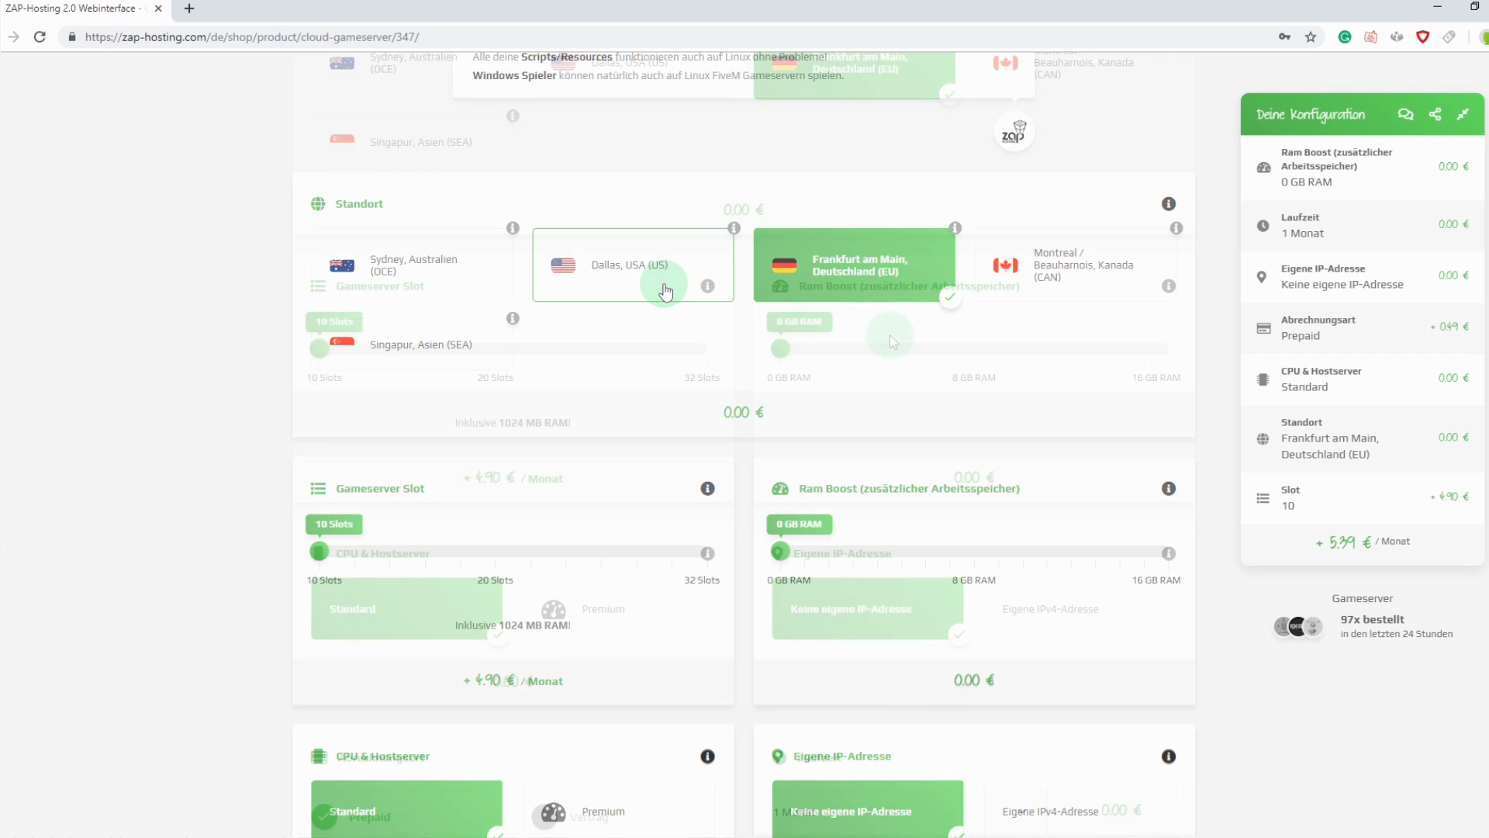
{"action": "scroll", "coordinate": [683, 308], "scroll_direction": "down", "scroll_amount": 3}
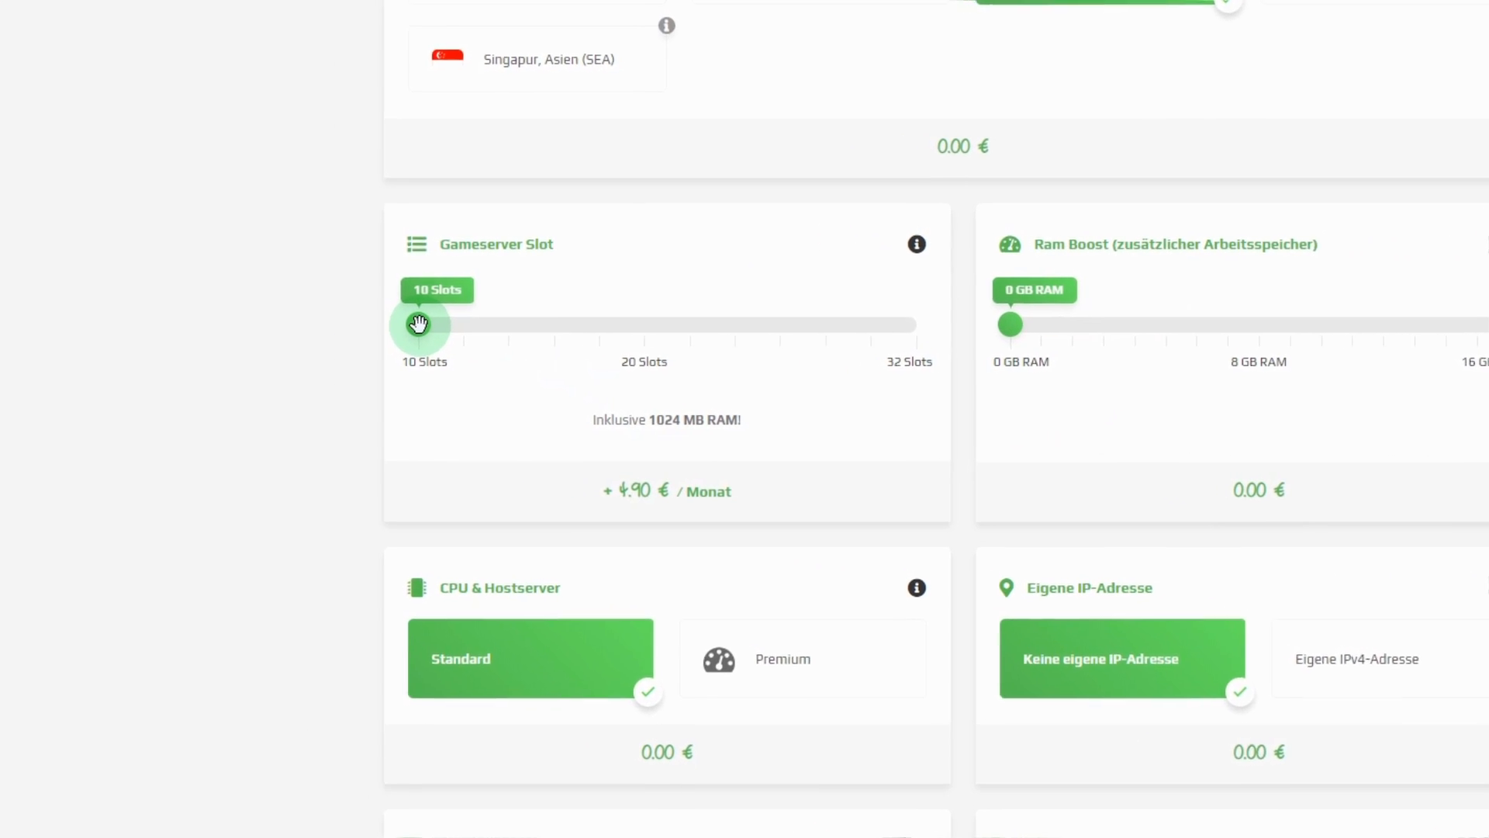
{"action": "mouse_move", "coordinate": [361, 336]}
{"action": "left_mouse_down"}
{"action": "mouse_move", "coordinate": [569, 322]}
{"action": "mouse_move", "coordinate": [437, 322]}
{"action": "left_mouse_up"}
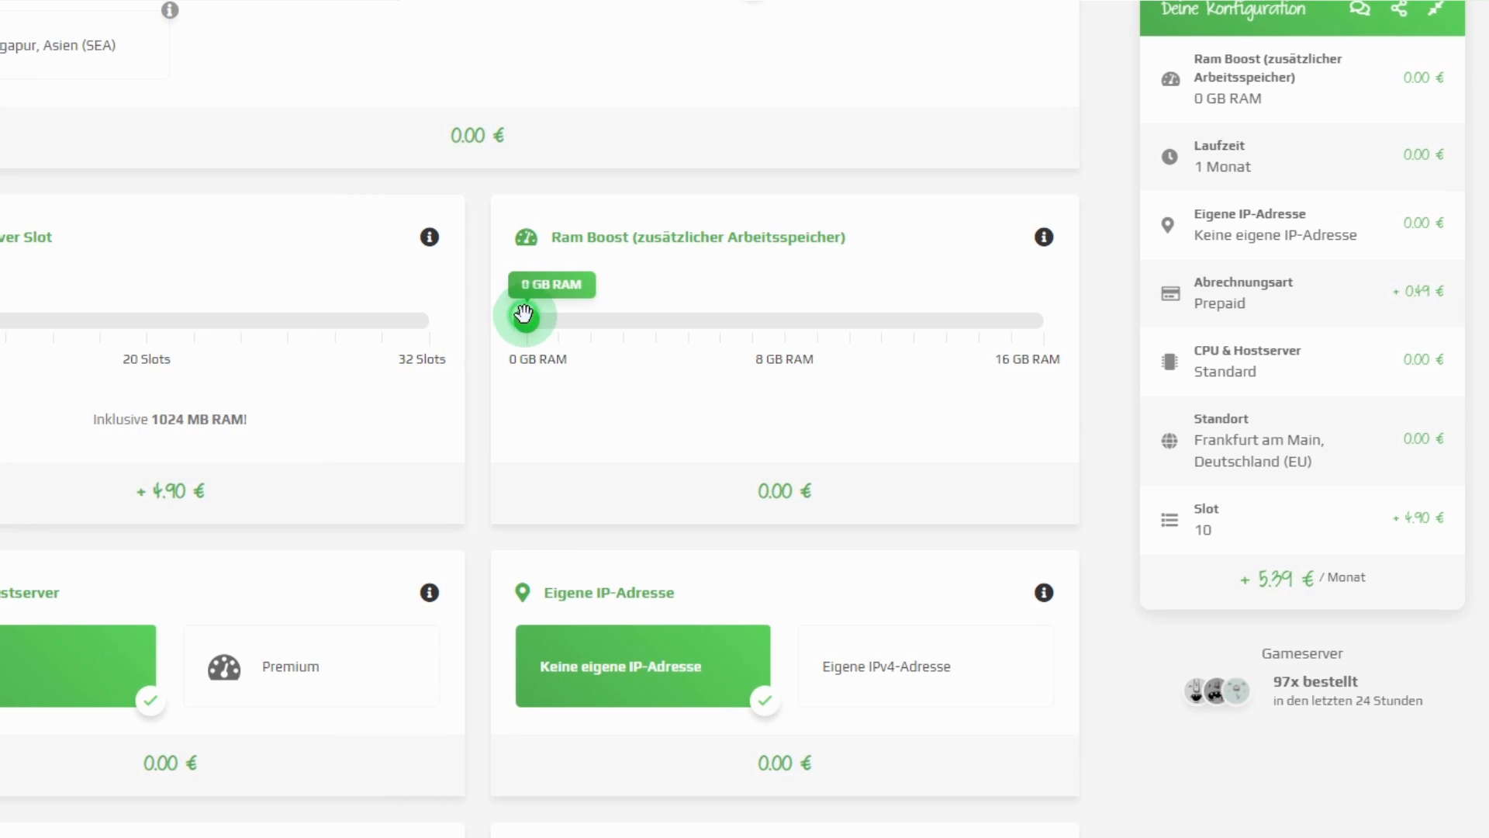
{"action": "left_click_drag", "start_coordinate": [523, 317], "coordinate": [662, 319]}
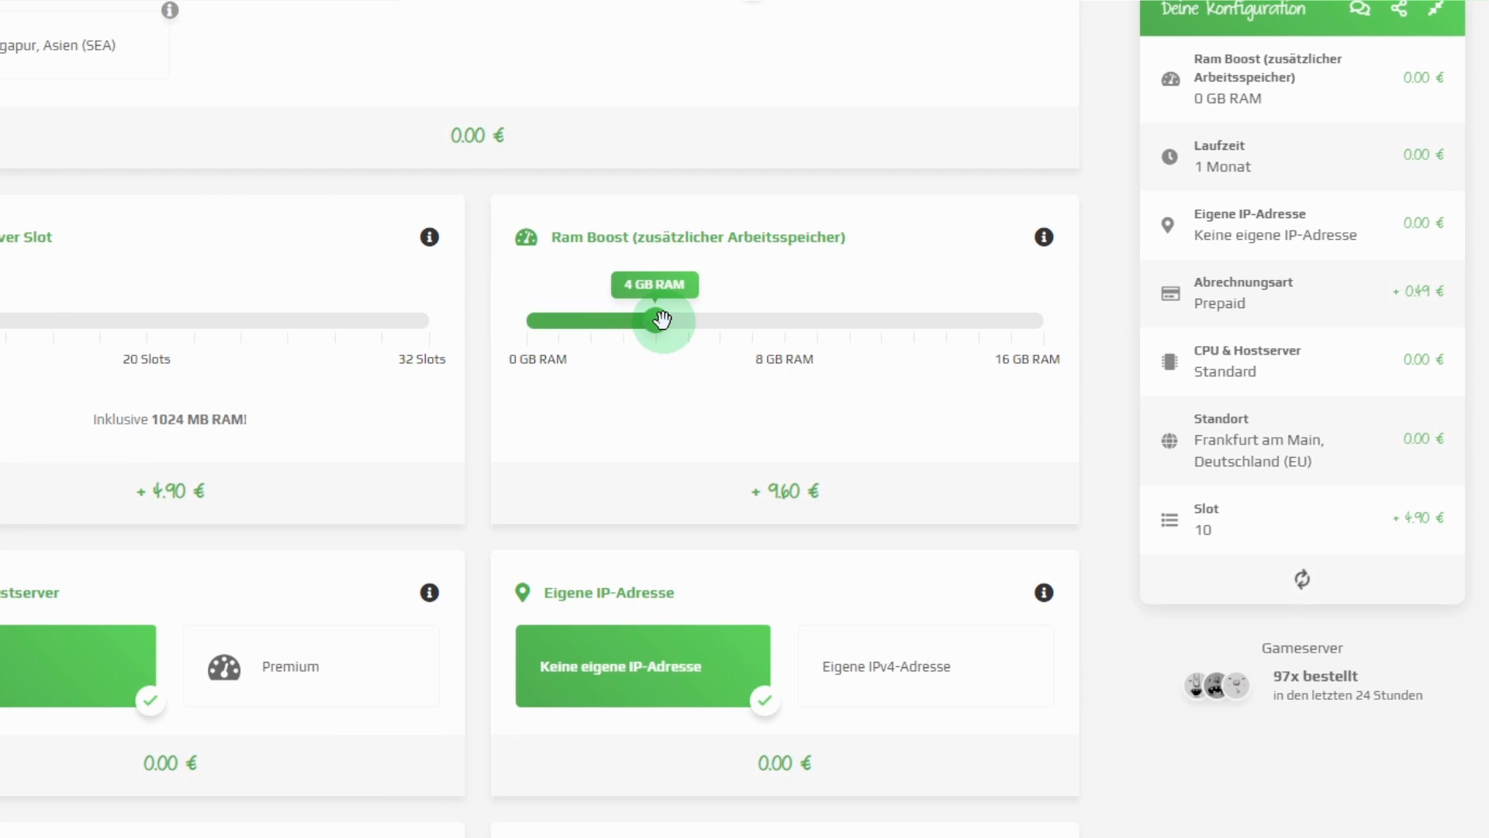
{"action": "left_click_drag", "start_coordinate": [661, 319], "coordinate": [525, 319]}
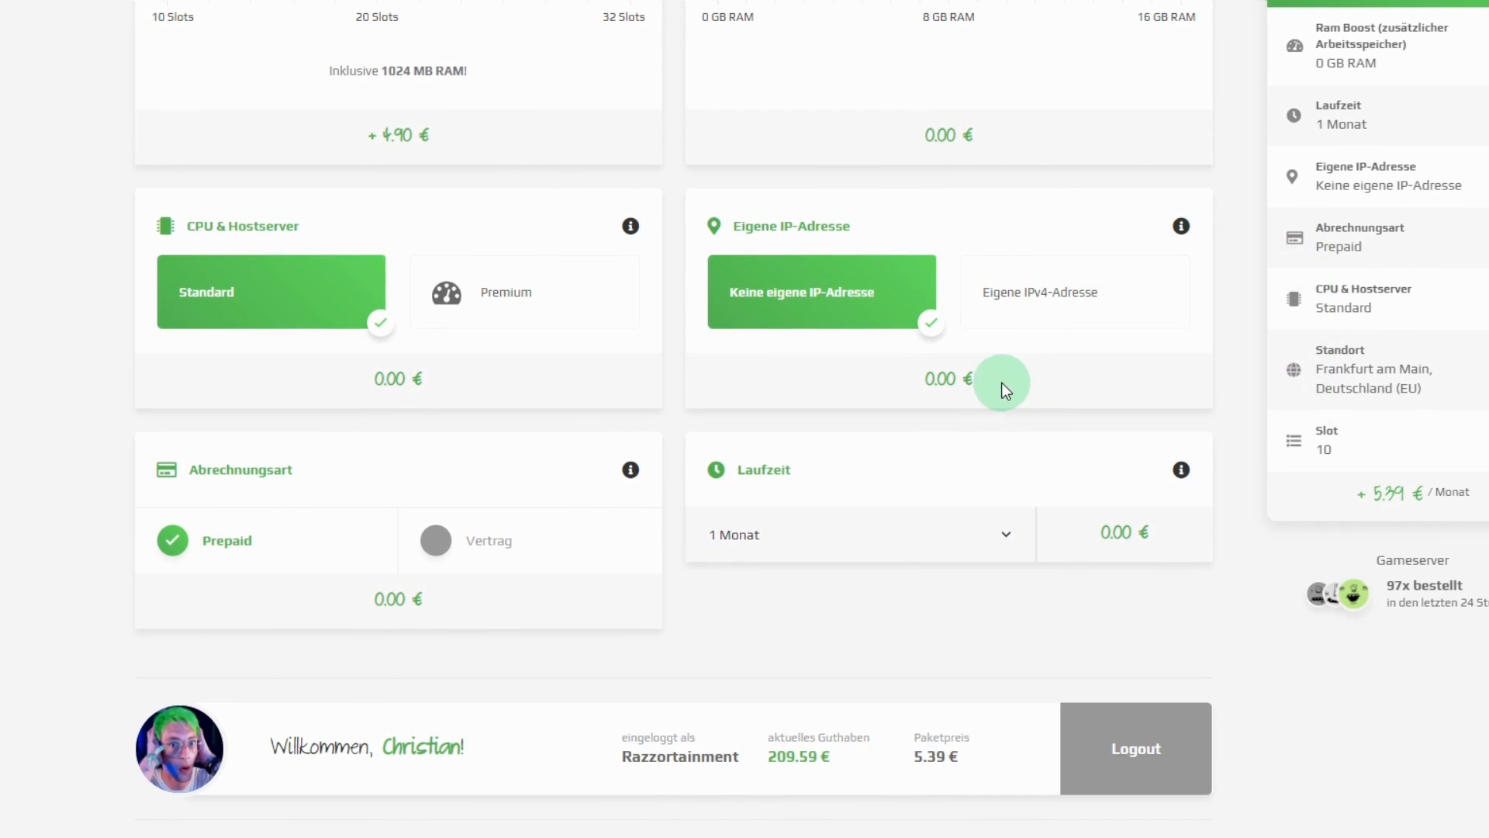
Keep the 1 Monat prepaid term and select 'Bezahlen mit ZAP Coins' for the 5.39 € order.
{"action": "middle_click", "coordinate": [654, 421]}
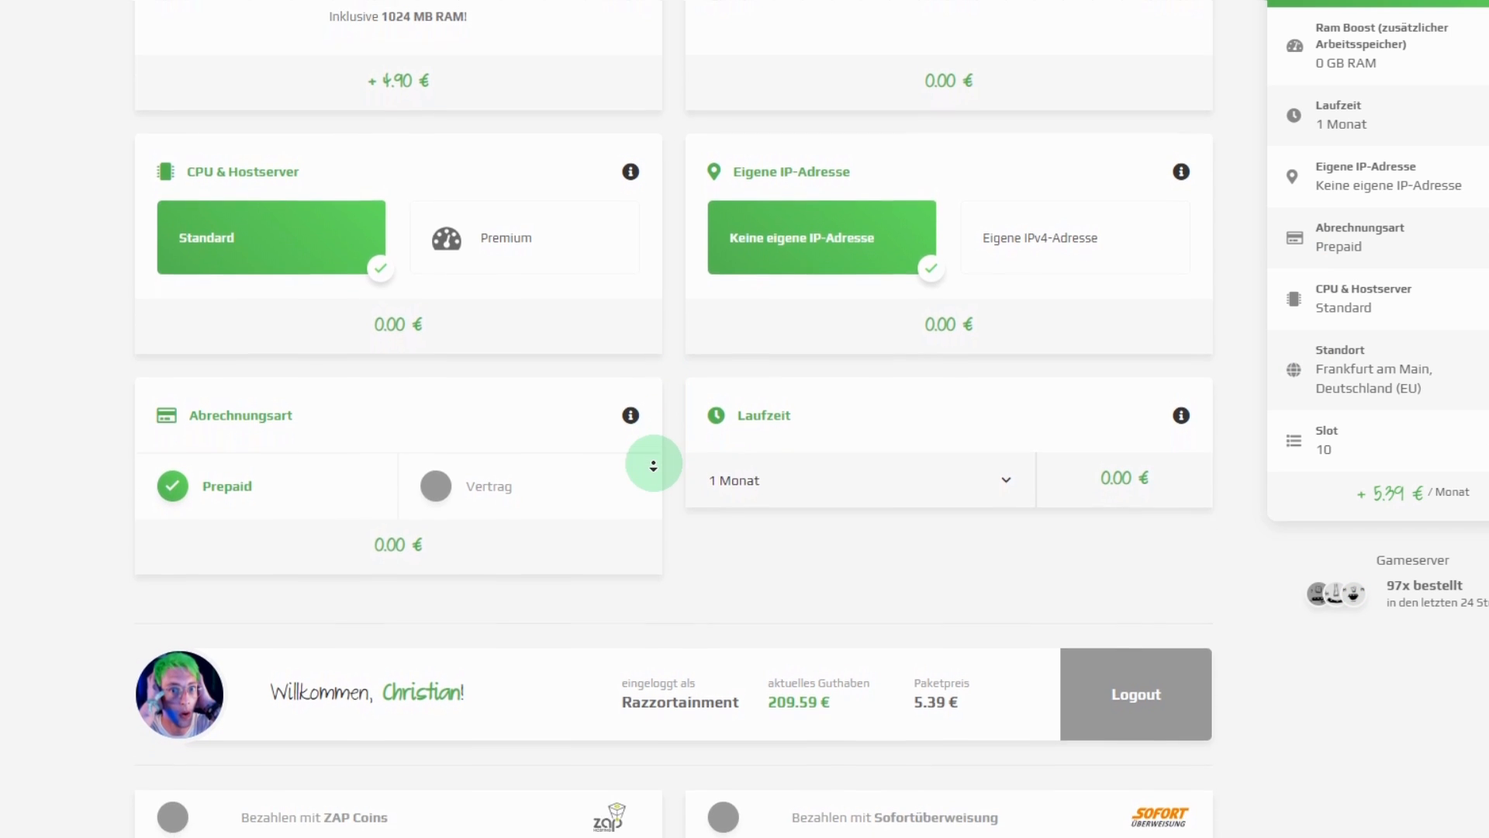
{"action": "left_click", "coordinate": [653, 465]}
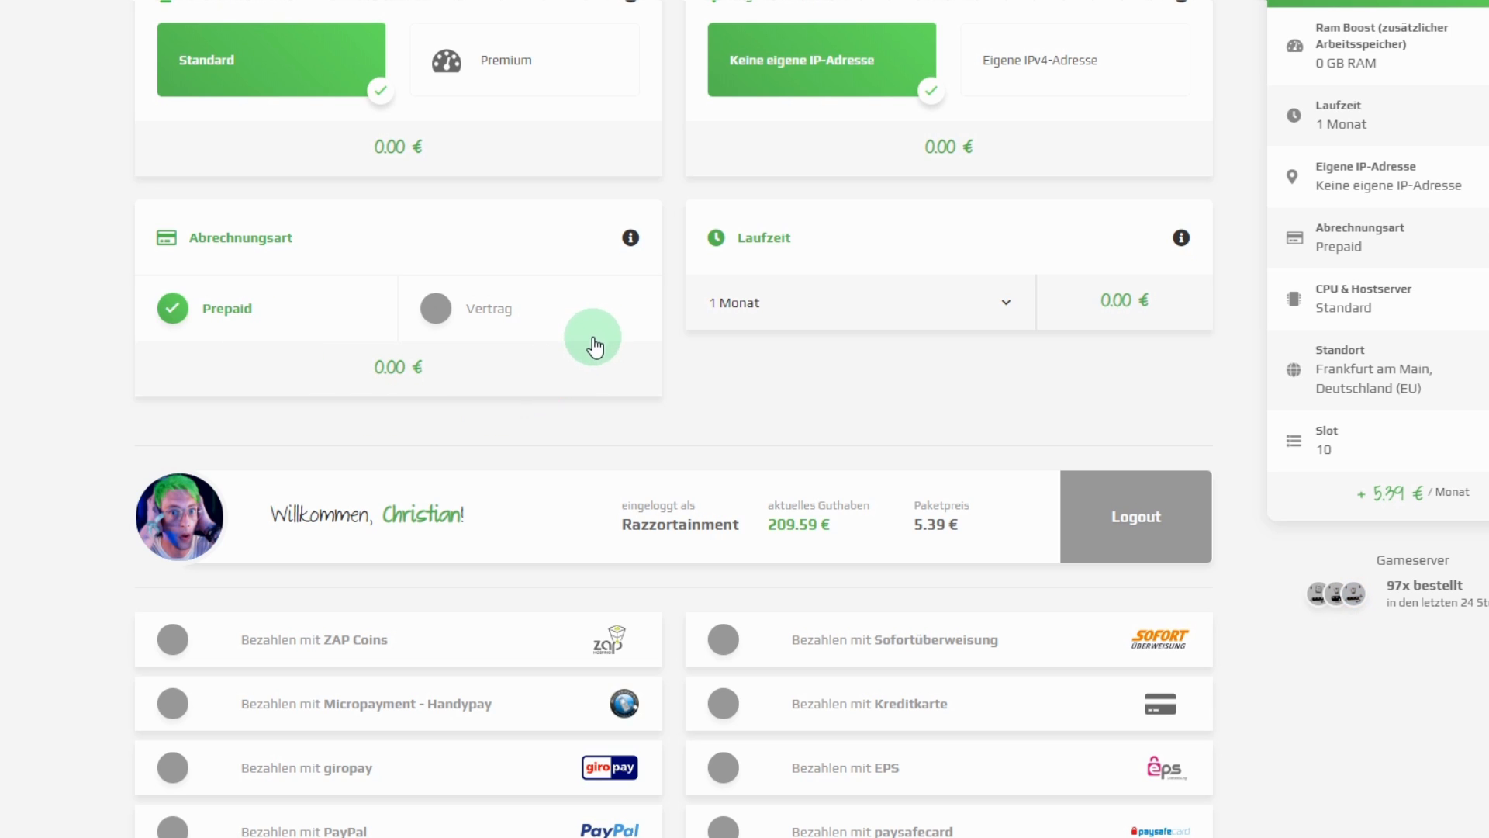
{"action": "left_click", "coordinate": [1007, 303]}
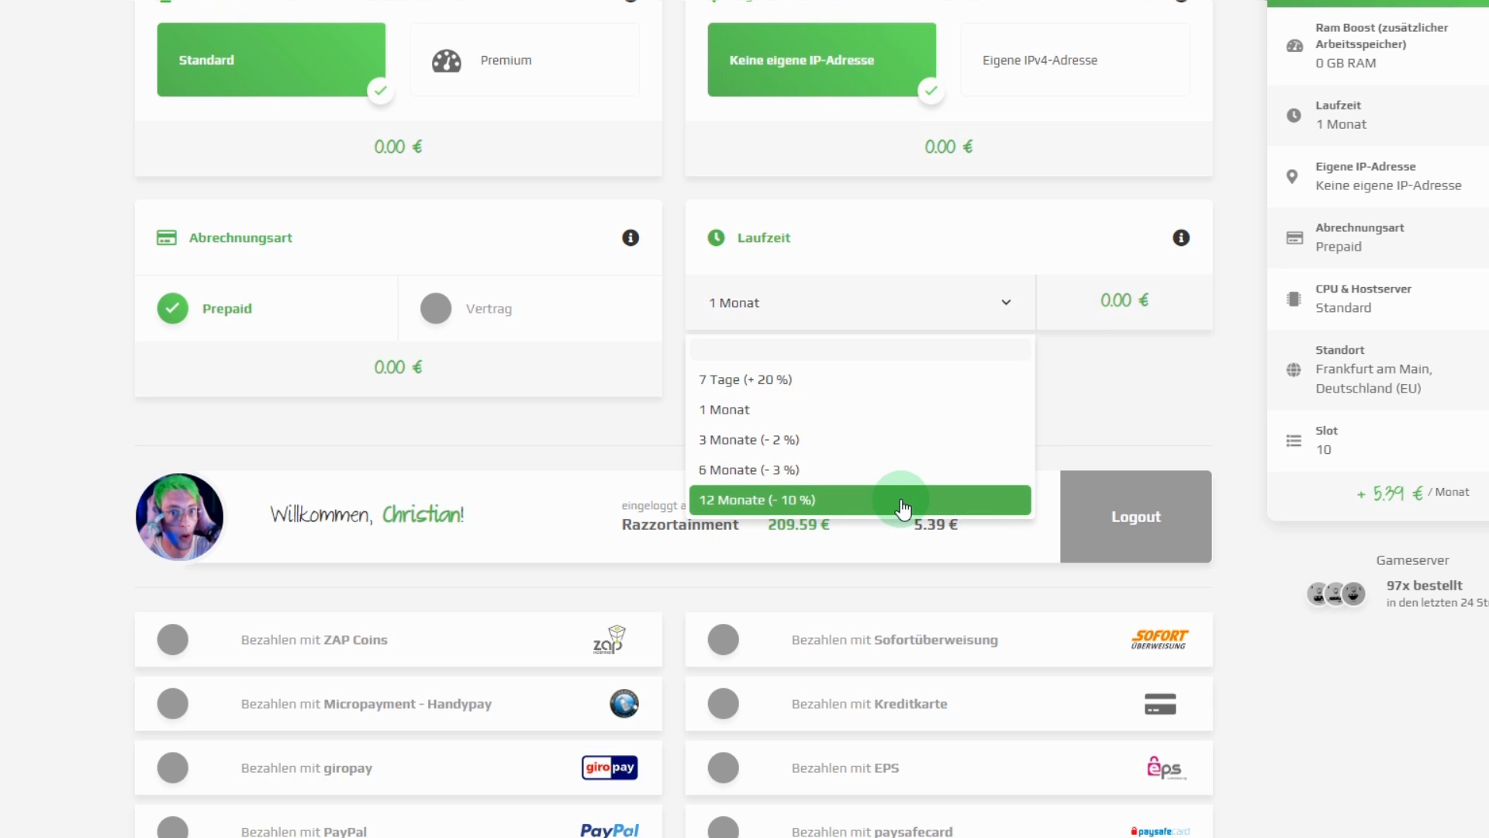
{"action": "left_click", "coordinate": [807, 409]}
{"action": "scroll", "coordinate": [807, 409], "scroll_direction": "down", "scroll_amount": 4}
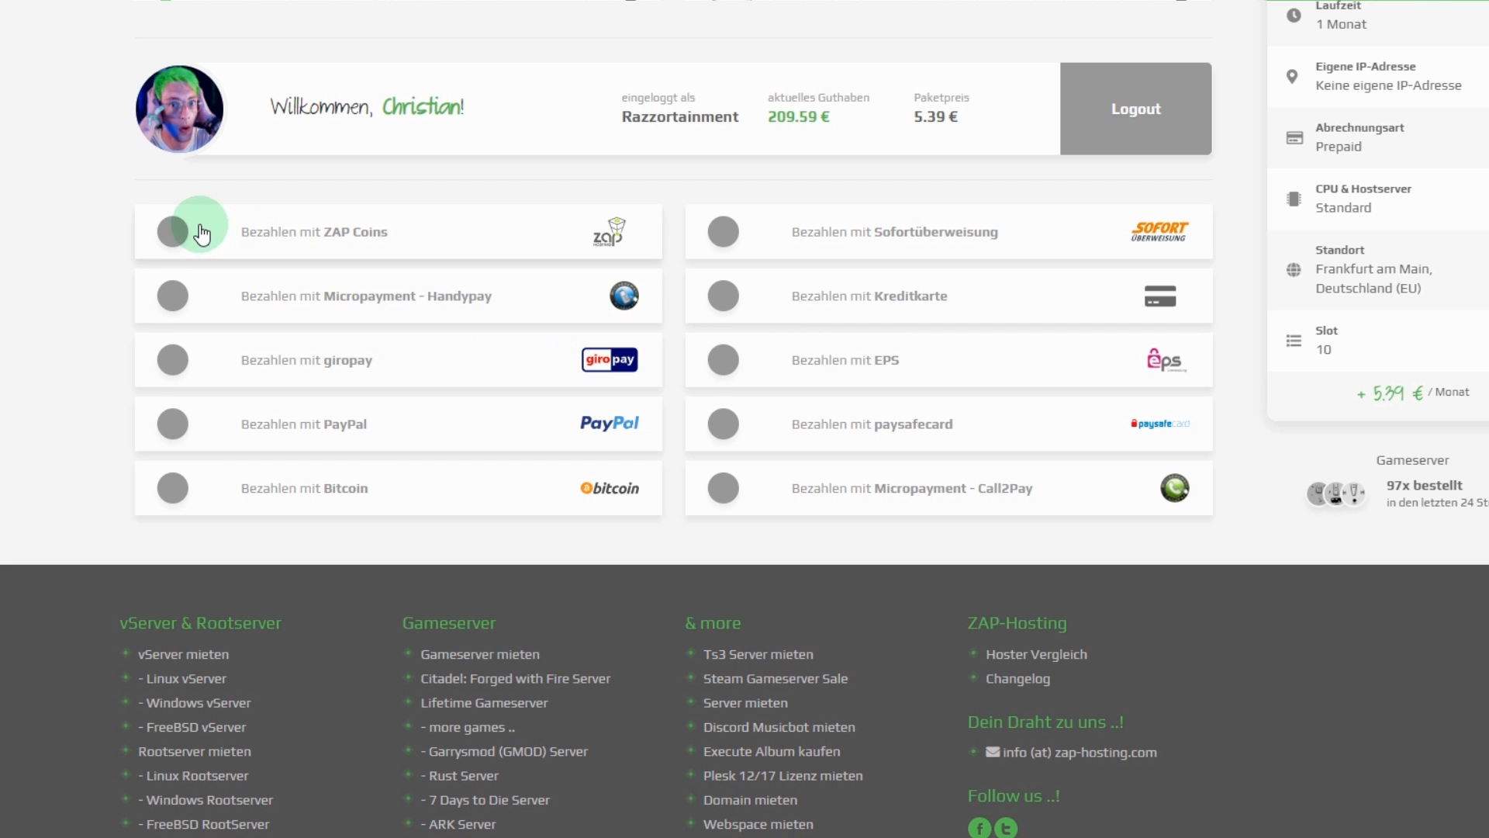
{"action": "left_click", "coordinate": [177, 233]}
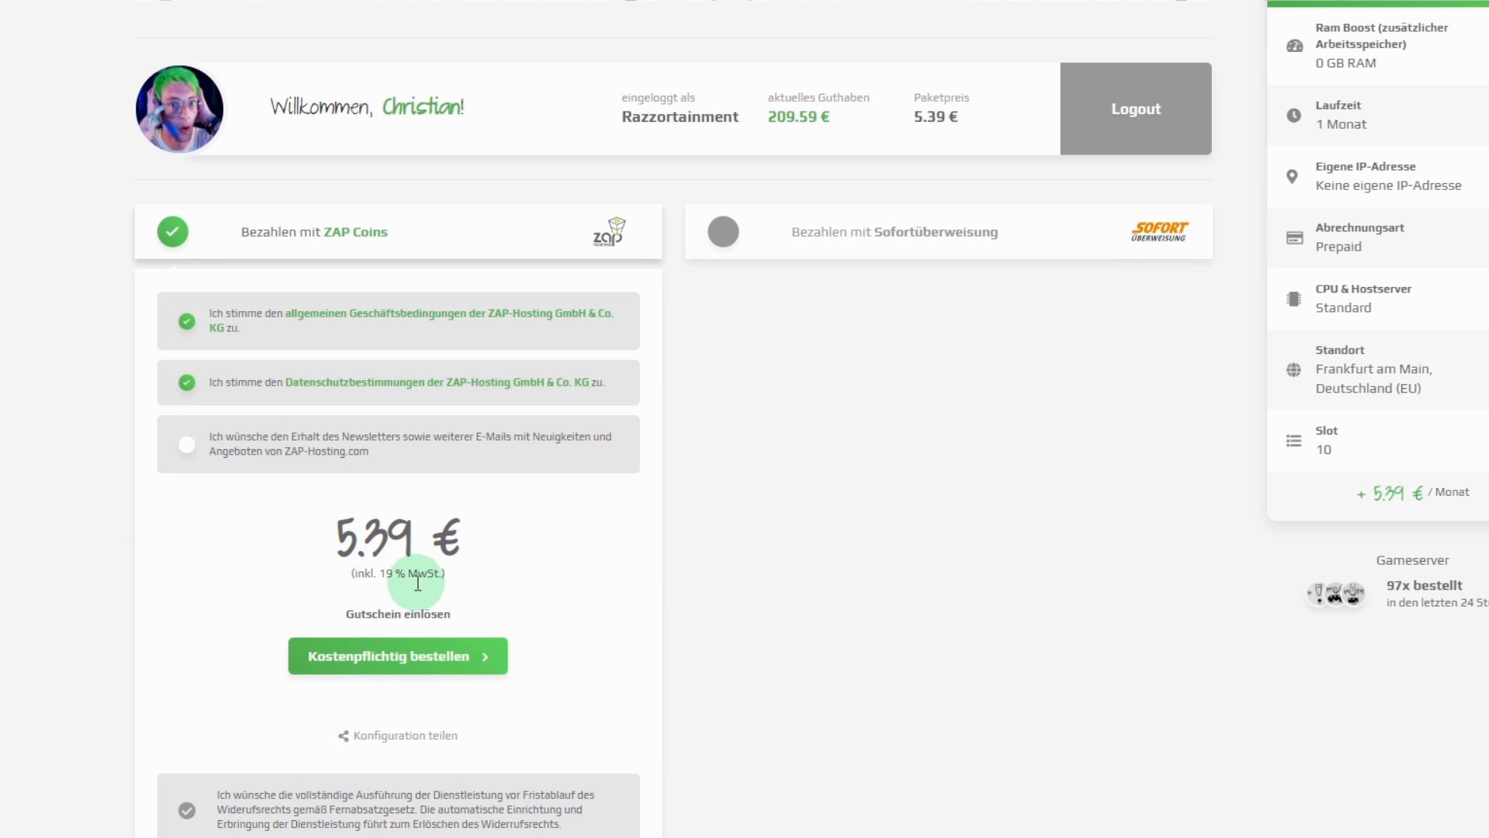
Submit the order with 'Kostenpflichtig bestellen' and land on the new server's dashboard.
{"action": "left_click", "coordinate": [447, 659]}
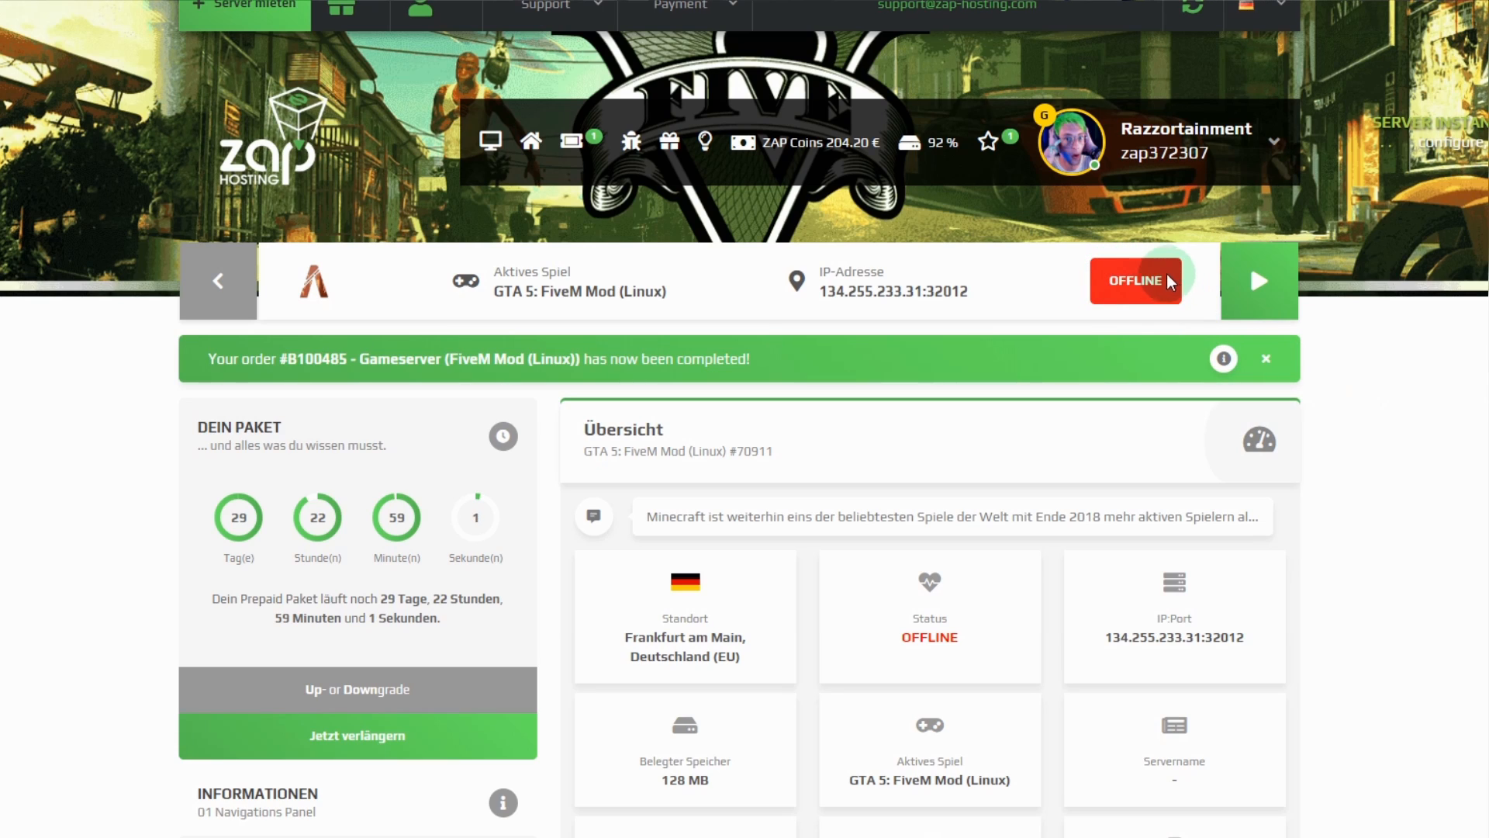
{"action": "scroll", "coordinate": [1113, 303], "scroll_direction": "down", "scroll_amount": 1}
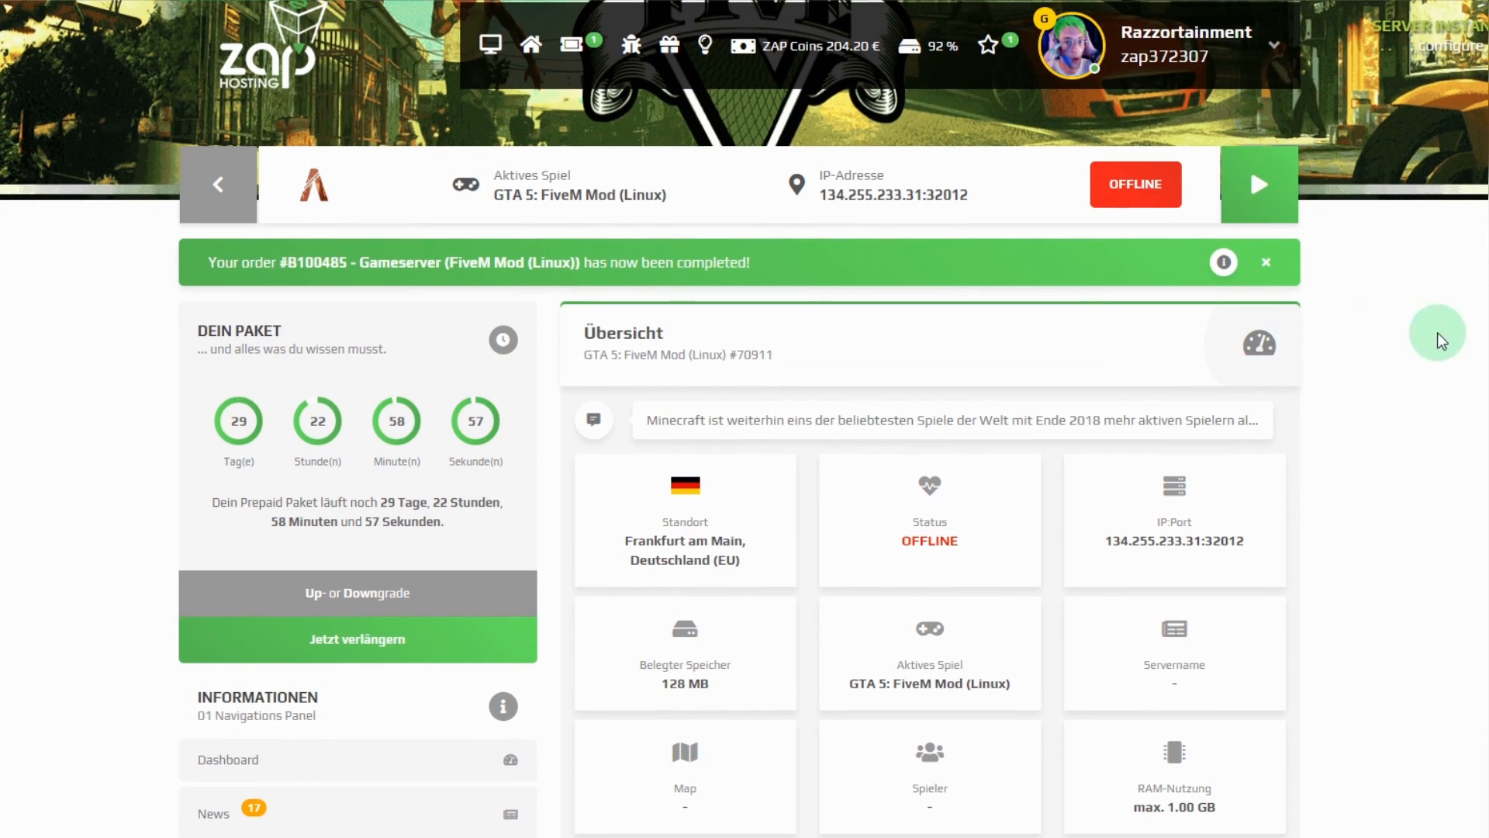
{"action": "scroll", "coordinate": [1442, 411], "scroll_direction": "down", "scroll_amount": 5}
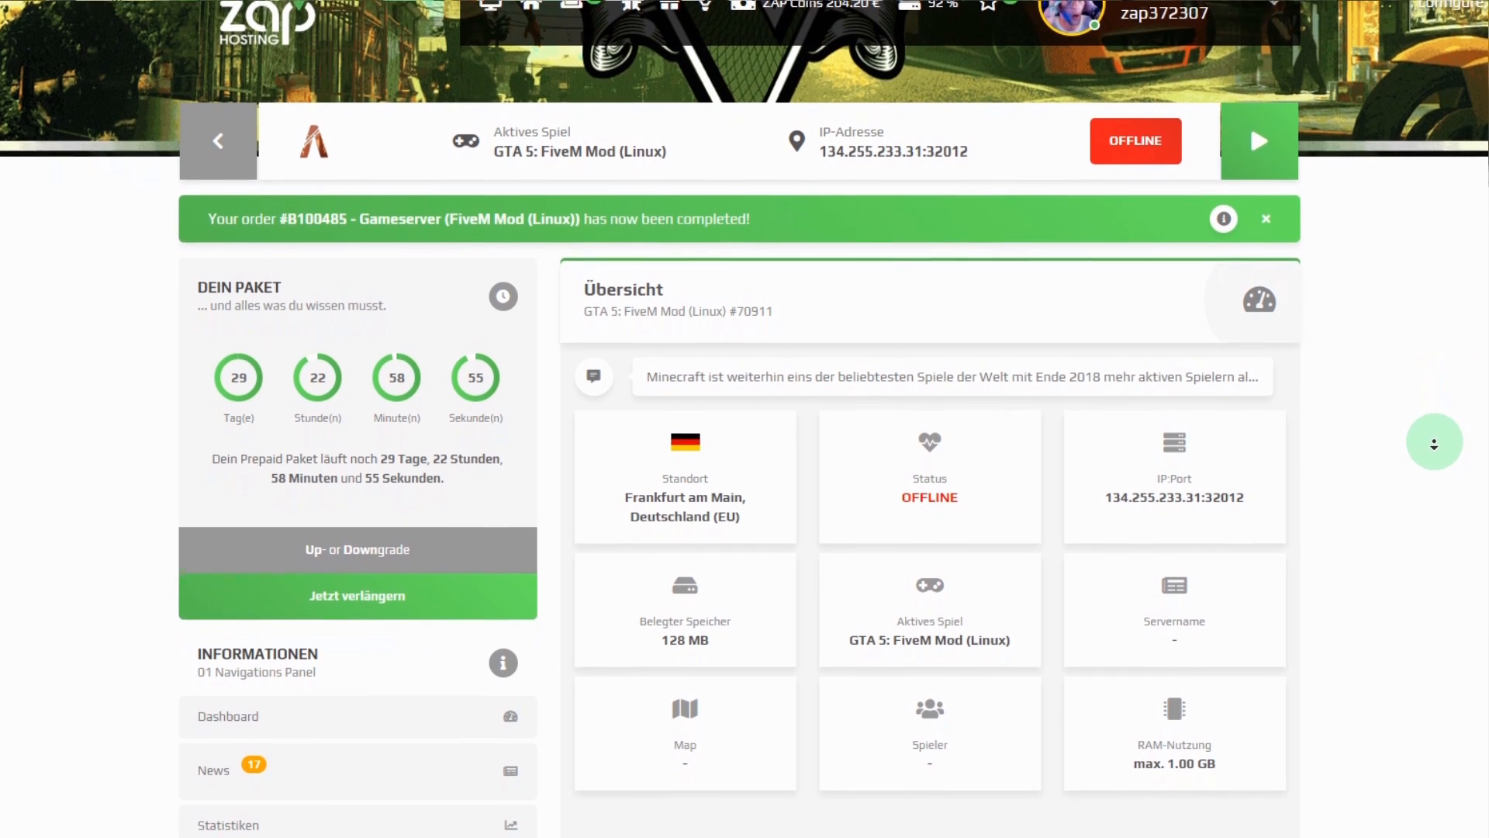
{"action": "scroll", "coordinate": [1434, 442], "scroll_direction": "down", "scroll_amount": 2}
{"action": "scroll", "coordinate": [1433, 442], "scroll_direction": "down", "scroll_amount": 2}
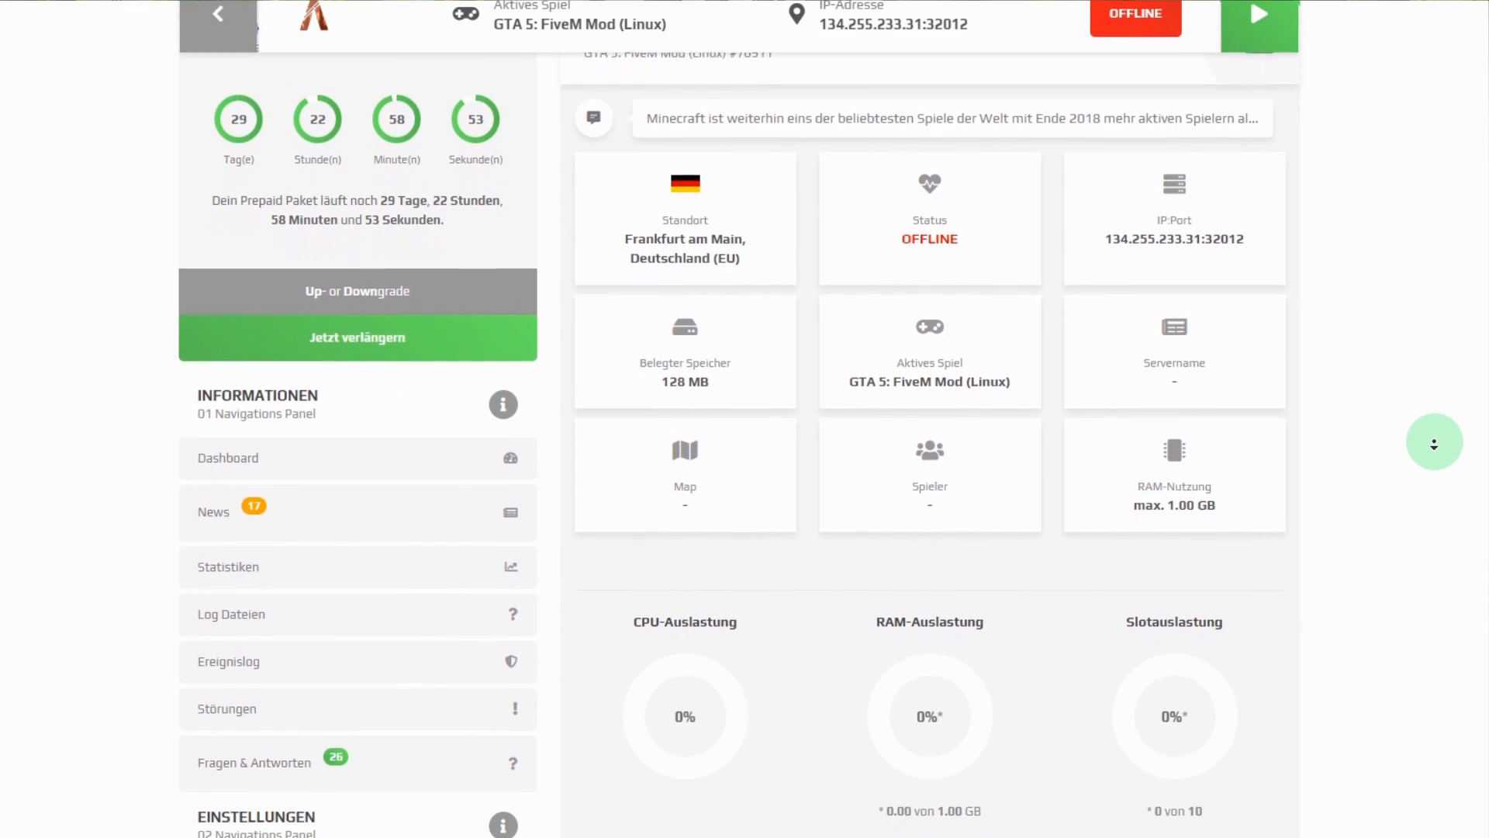
{"action": "scroll", "coordinate": [1433, 442], "scroll_direction": "down", "scroll_amount": 2}
{"action": "scroll", "coordinate": [1433, 442], "scroll_direction": "down", "scroll_amount": 2}
{"action": "scroll", "coordinate": [1434, 442], "scroll_direction": "down", "scroll_amount": 2}
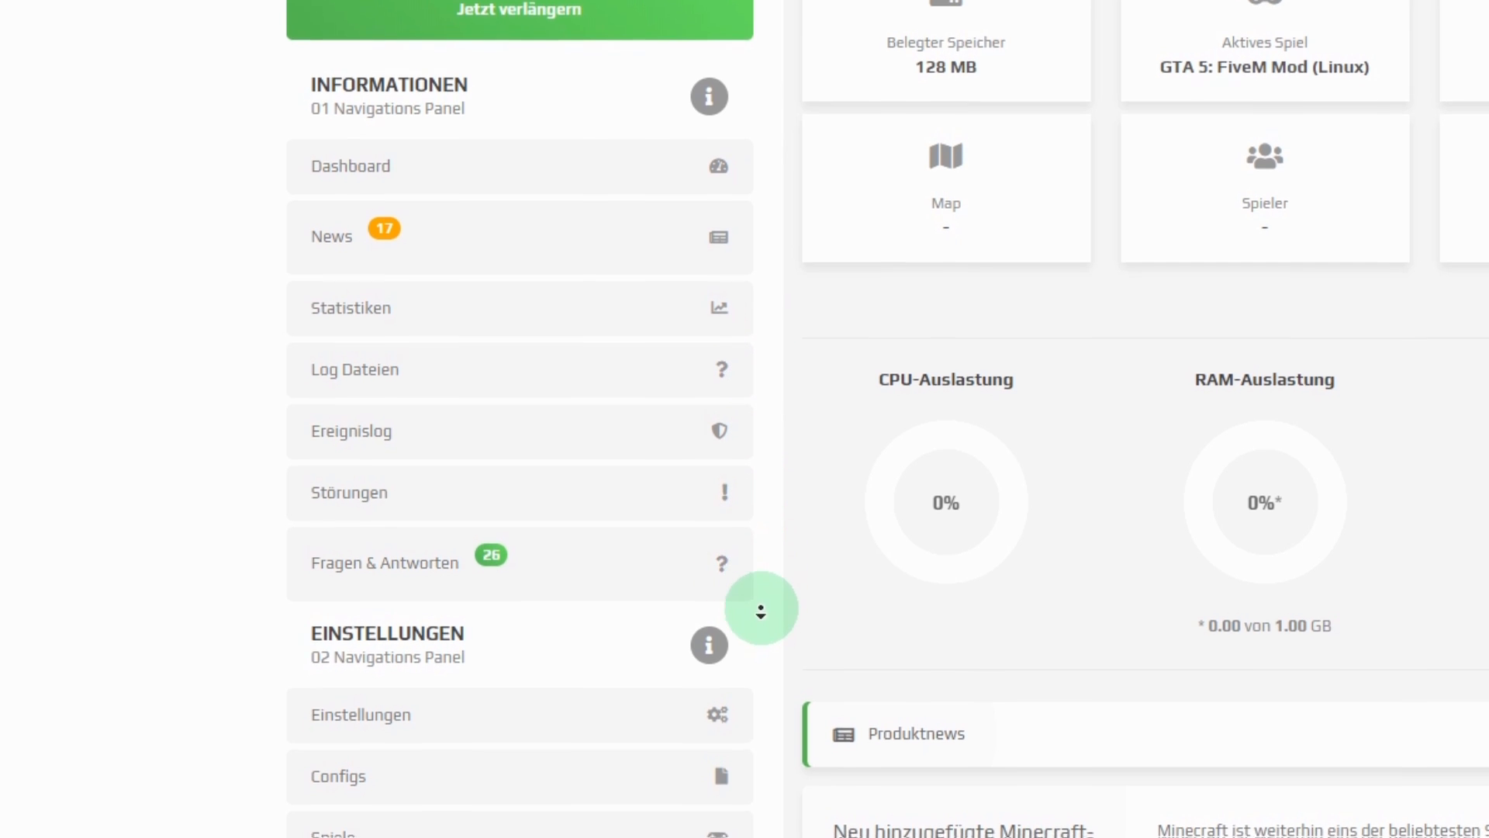
{"action": "scroll", "coordinate": [768, 566], "scroll_direction": "down", "scroll_amount": 4}
{"action": "scroll", "coordinate": [768, 566], "scroll_direction": "down", "scroll_amount": 4}
{"action": "scroll", "coordinate": [768, 606], "scroll_direction": "down", "scroll_amount": 4}
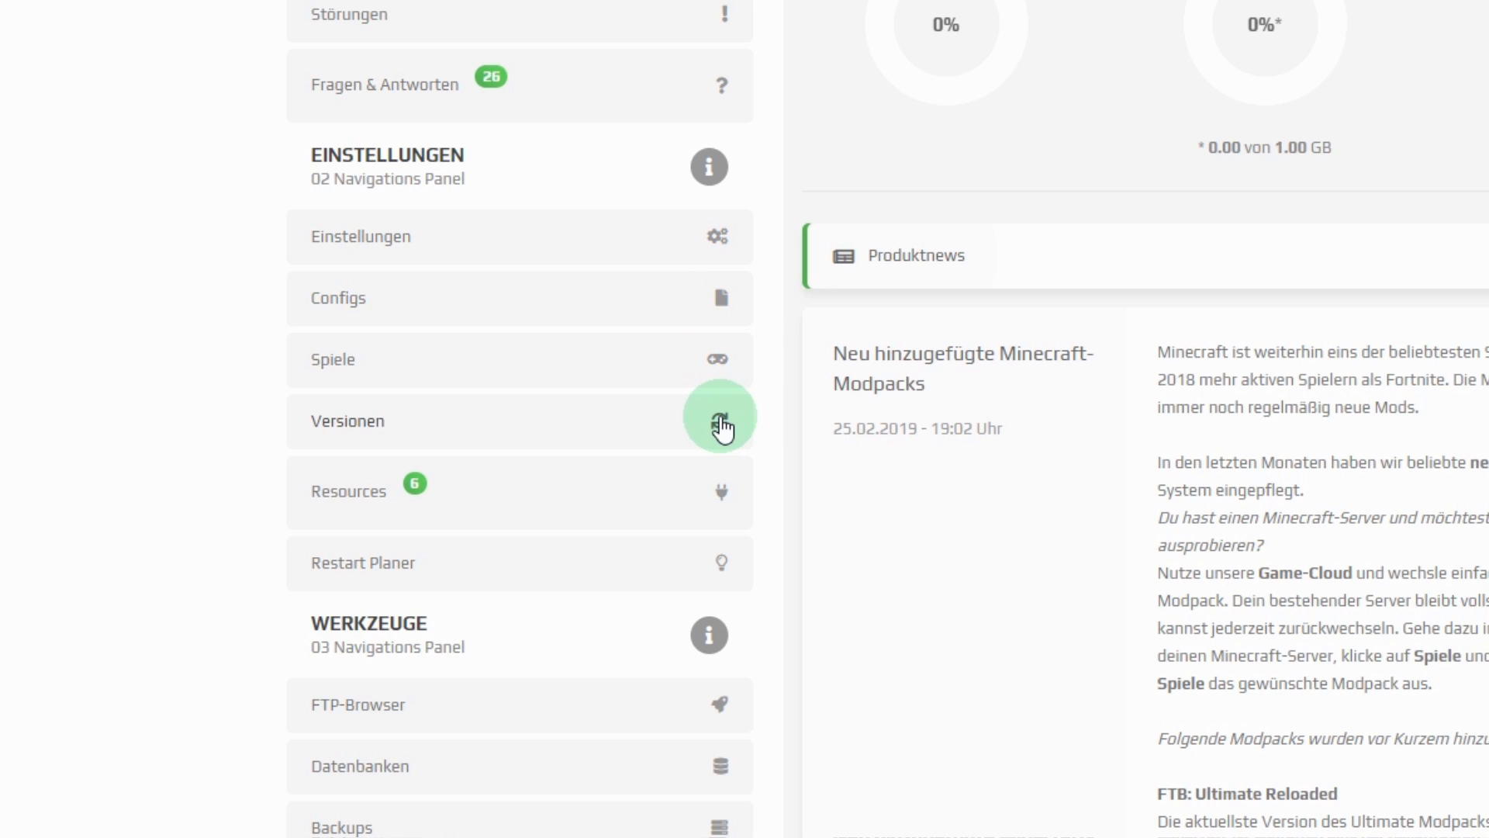
Browse the server's Resources page of one-click plugins down to the end of the list.
{"action": "left_click", "coordinate": [722, 503]}
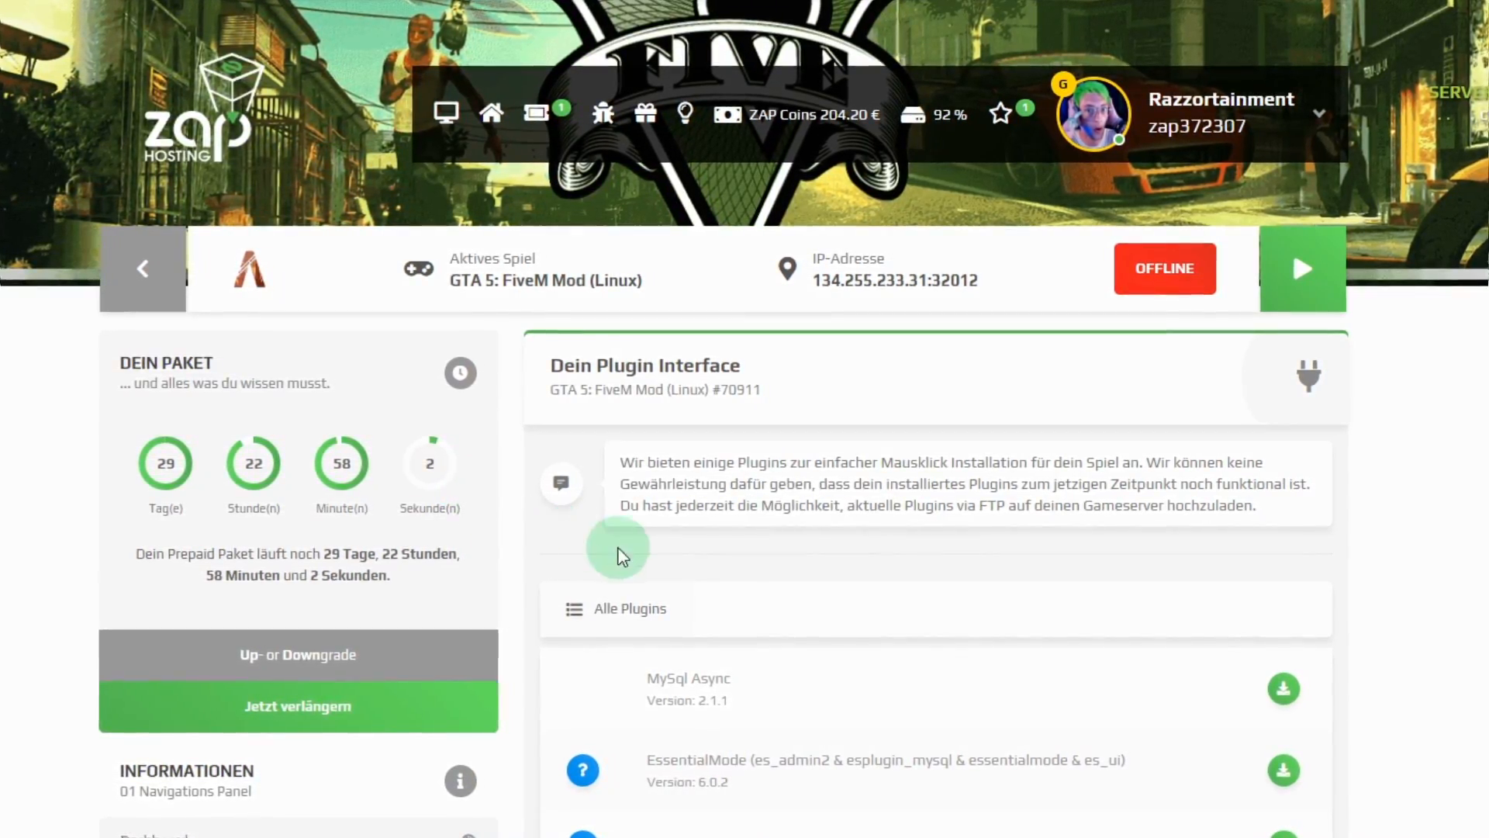
{"action": "middle_click", "coordinate": [1431, 535]}
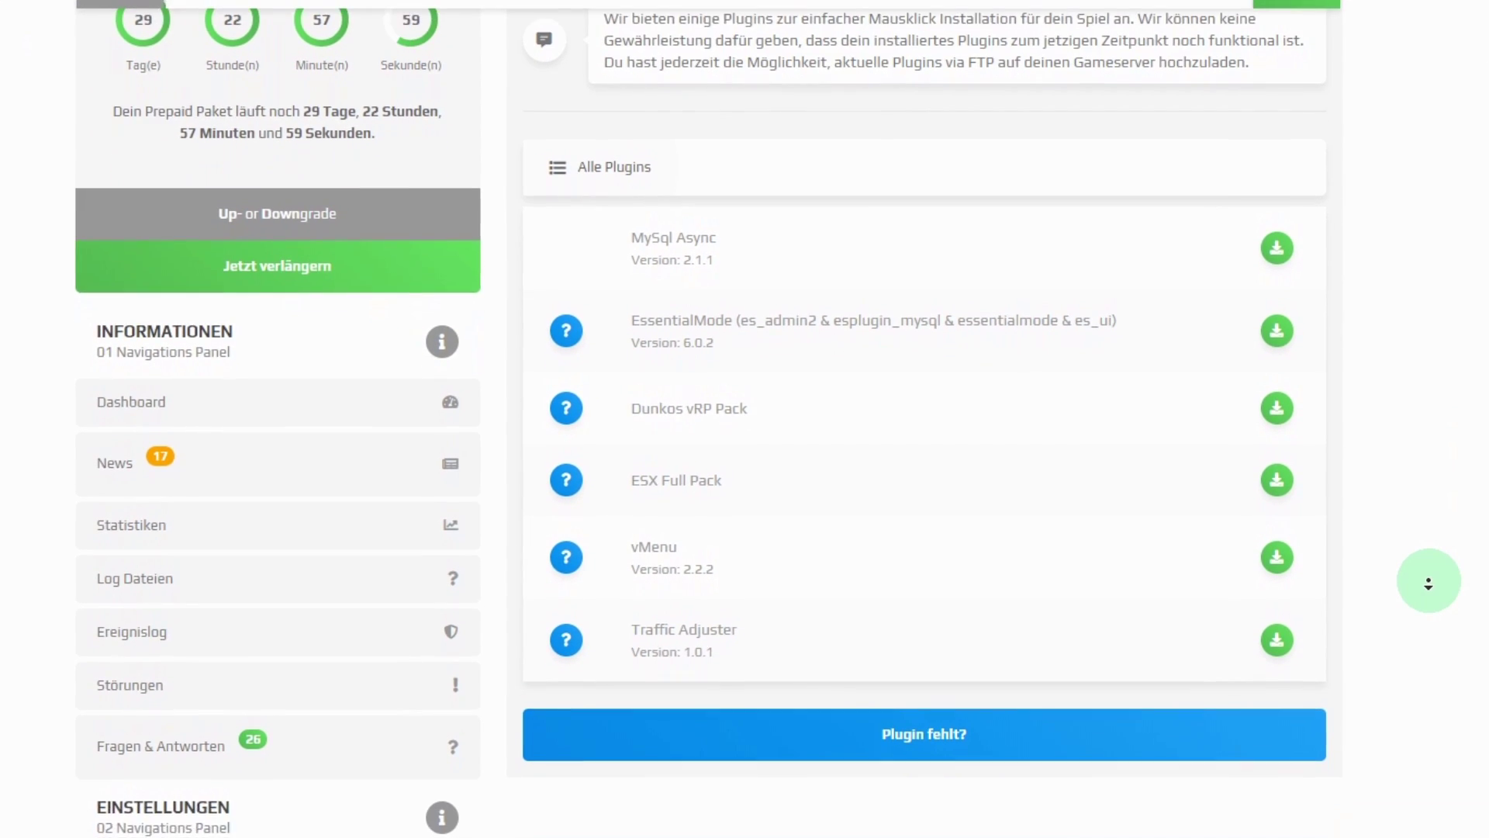
{"action": "left_click", "coordinate": [1431, 579]}
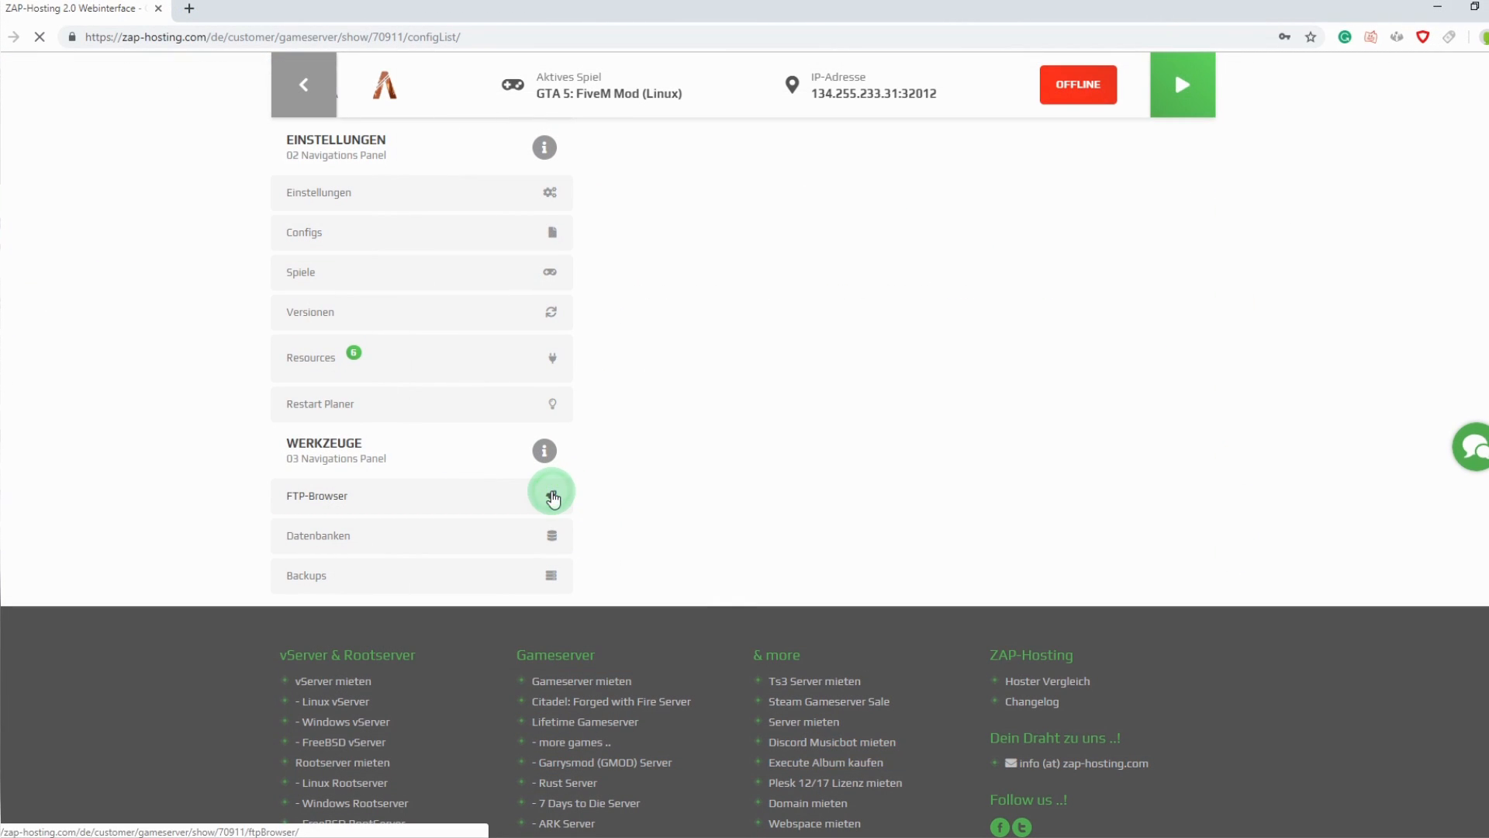
Browse the server's files in the FTP browser, entering the gta5-fivem/ folder.
{"action": "left_click", "coordinate": [555, 497]}
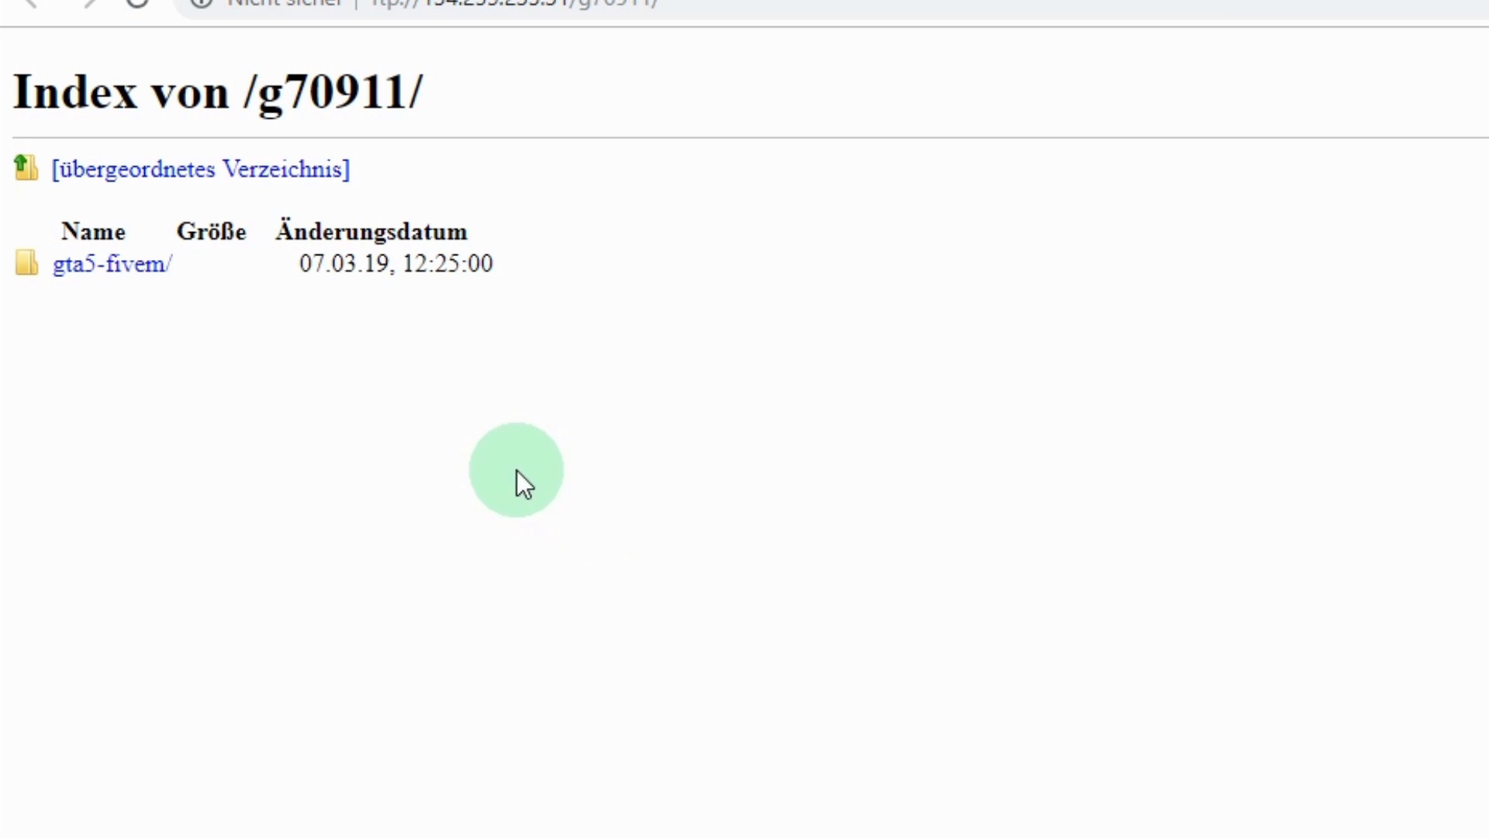
{"action": "left_click", "coordinate": [104, 268]}
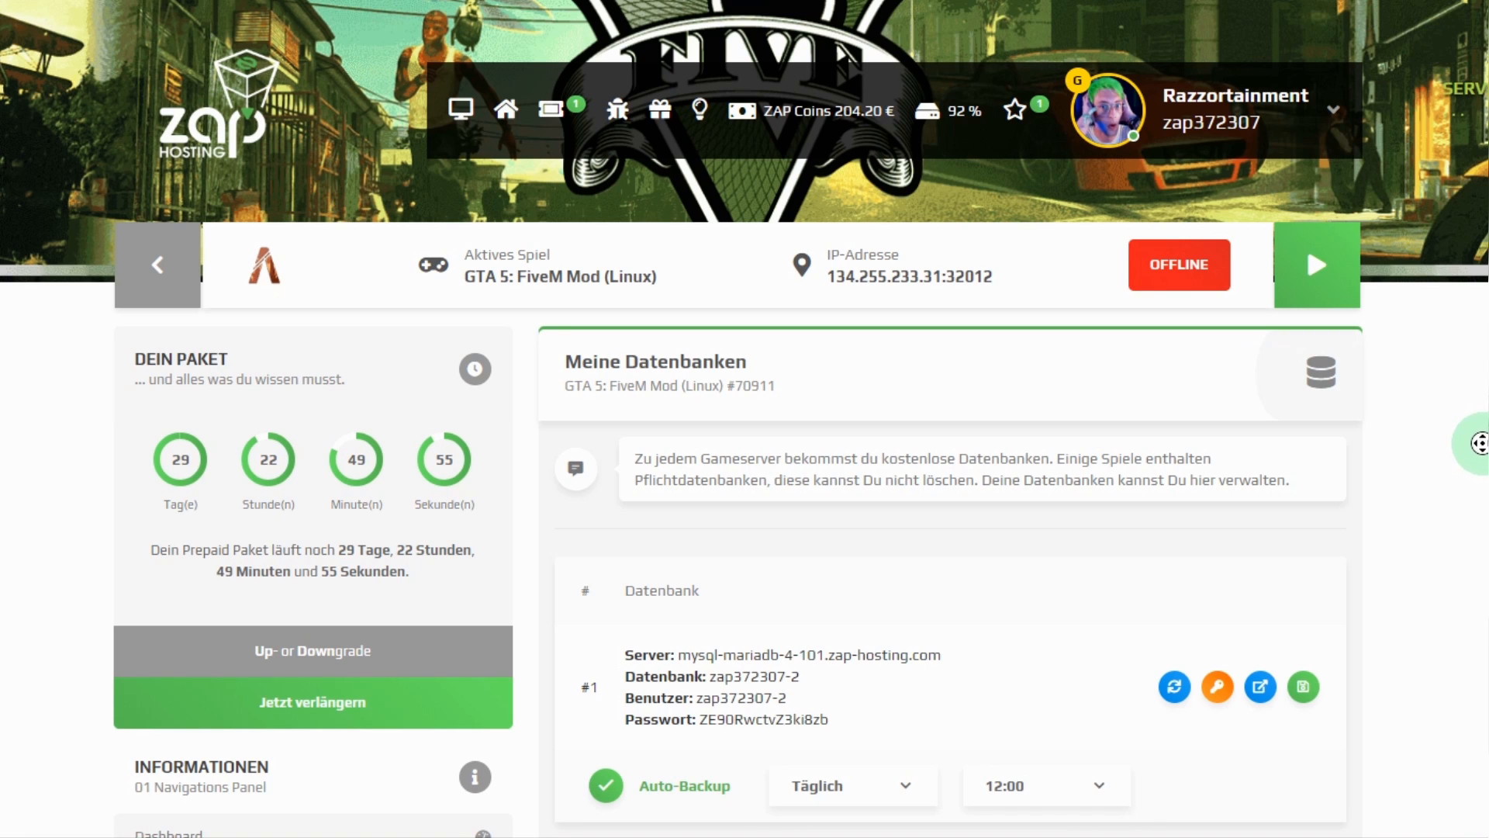
{"action": "scroll", "coordinate": [1480, 442], "scroll_direction": "down", "scroll_amount": 3}
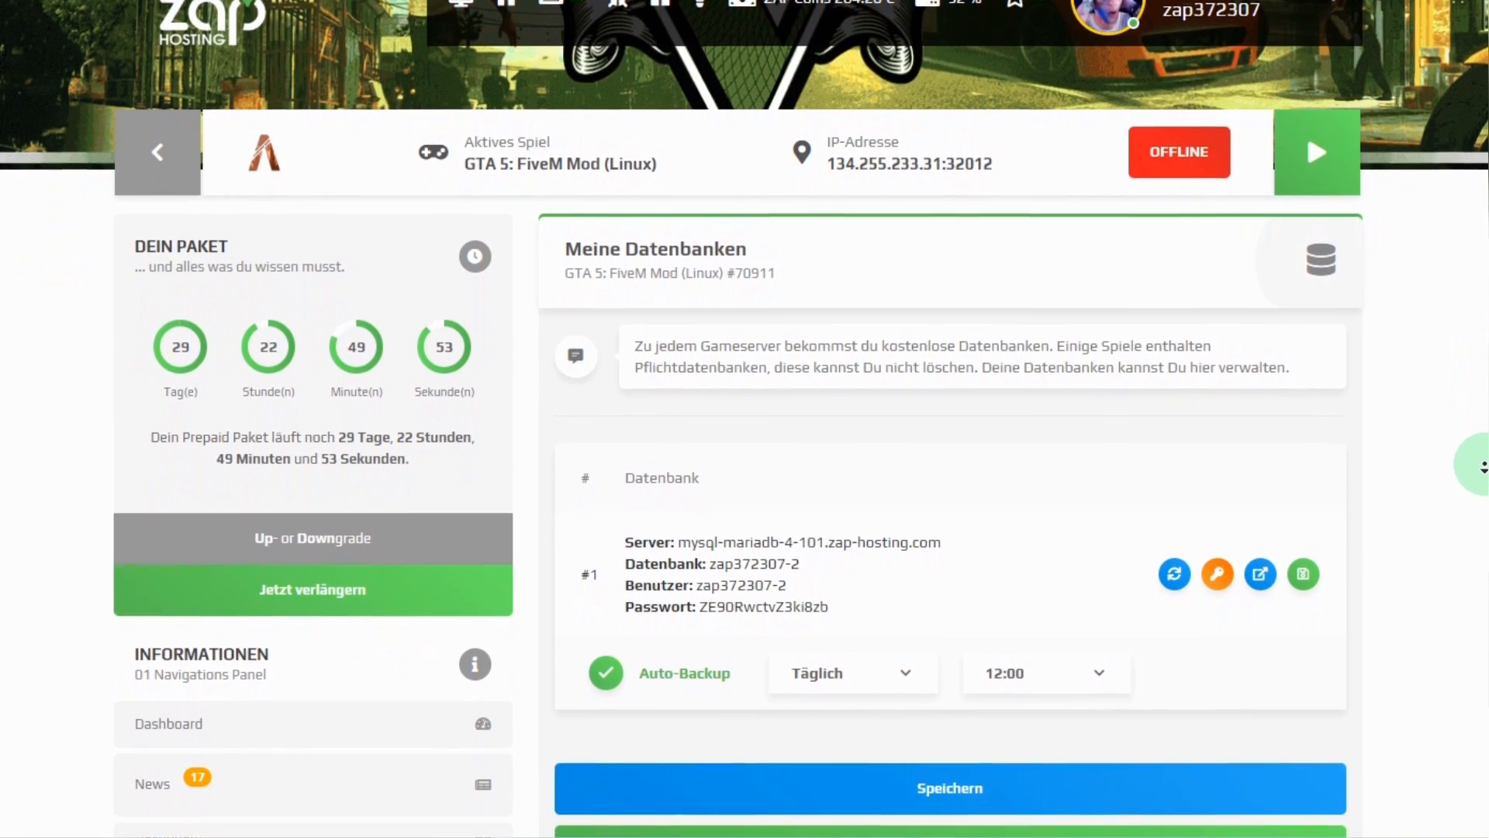
{"action": "scroll", "coordinate": [1480, 465], "scroll_direction": "down", "scroll_amount": 2}
{"action": "scroll", "coordinate": [1479, 465], "scroll_direction": "down", "scroll_amount": 2}
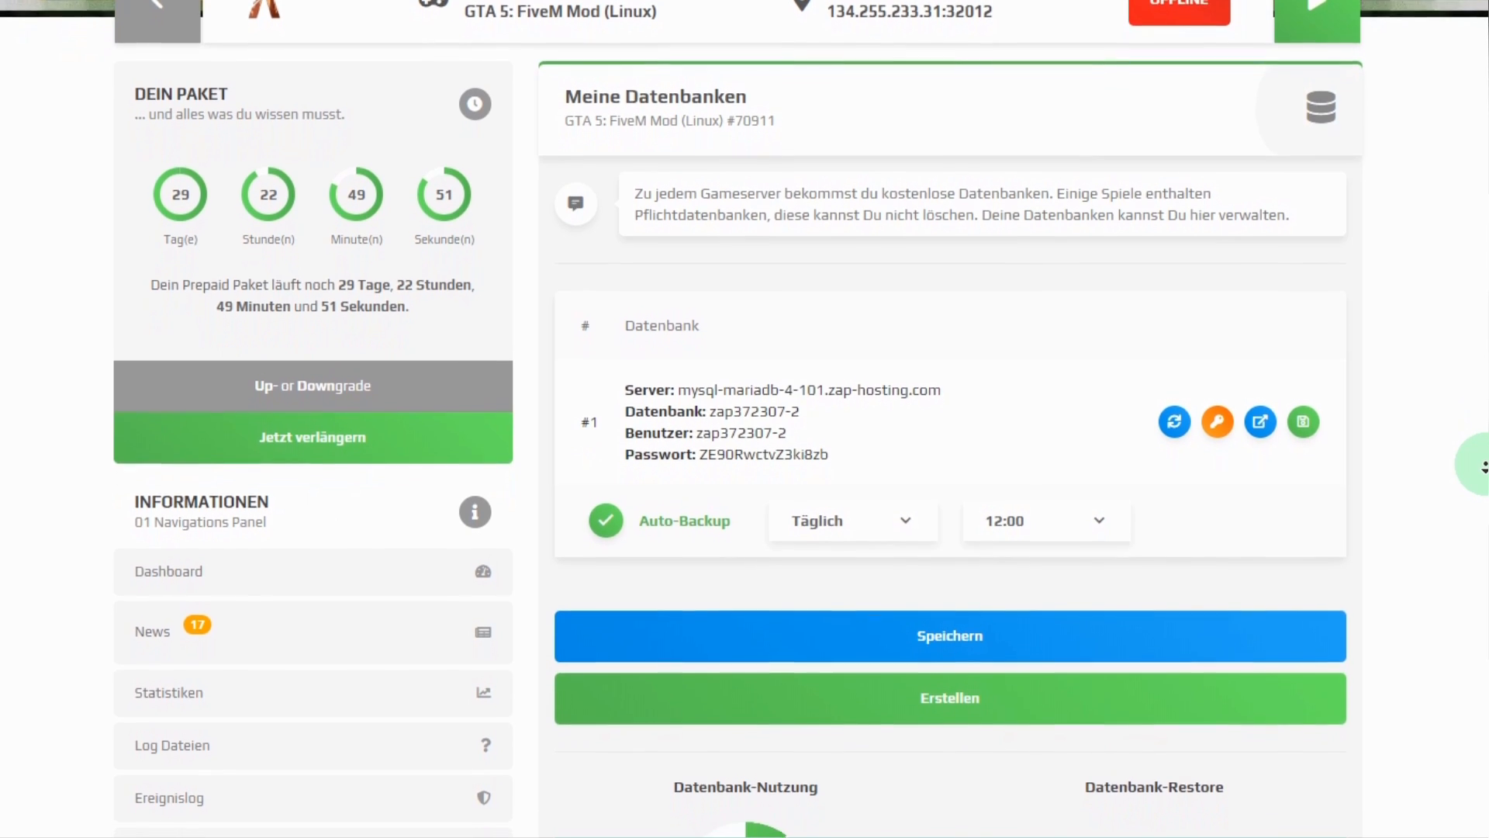
{"action": "scroll", "coordinate": [1479, 466], "scroll_direction": "down", "scroll_amount": 2}
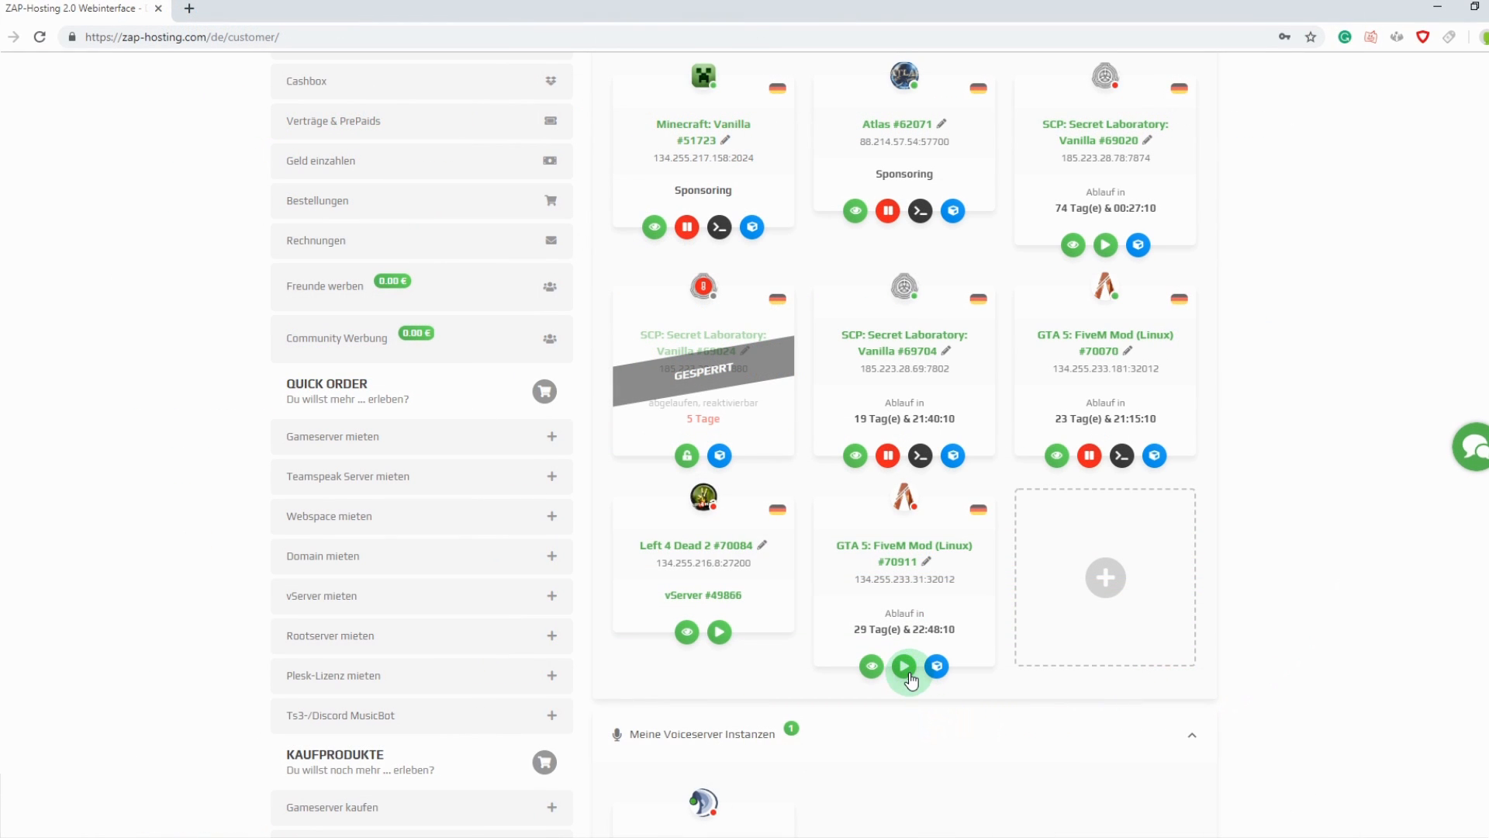
Start FiveM server #70911 from its card and bring up its live console.
{"action": "left_click", "coordinate": [906, 666]}
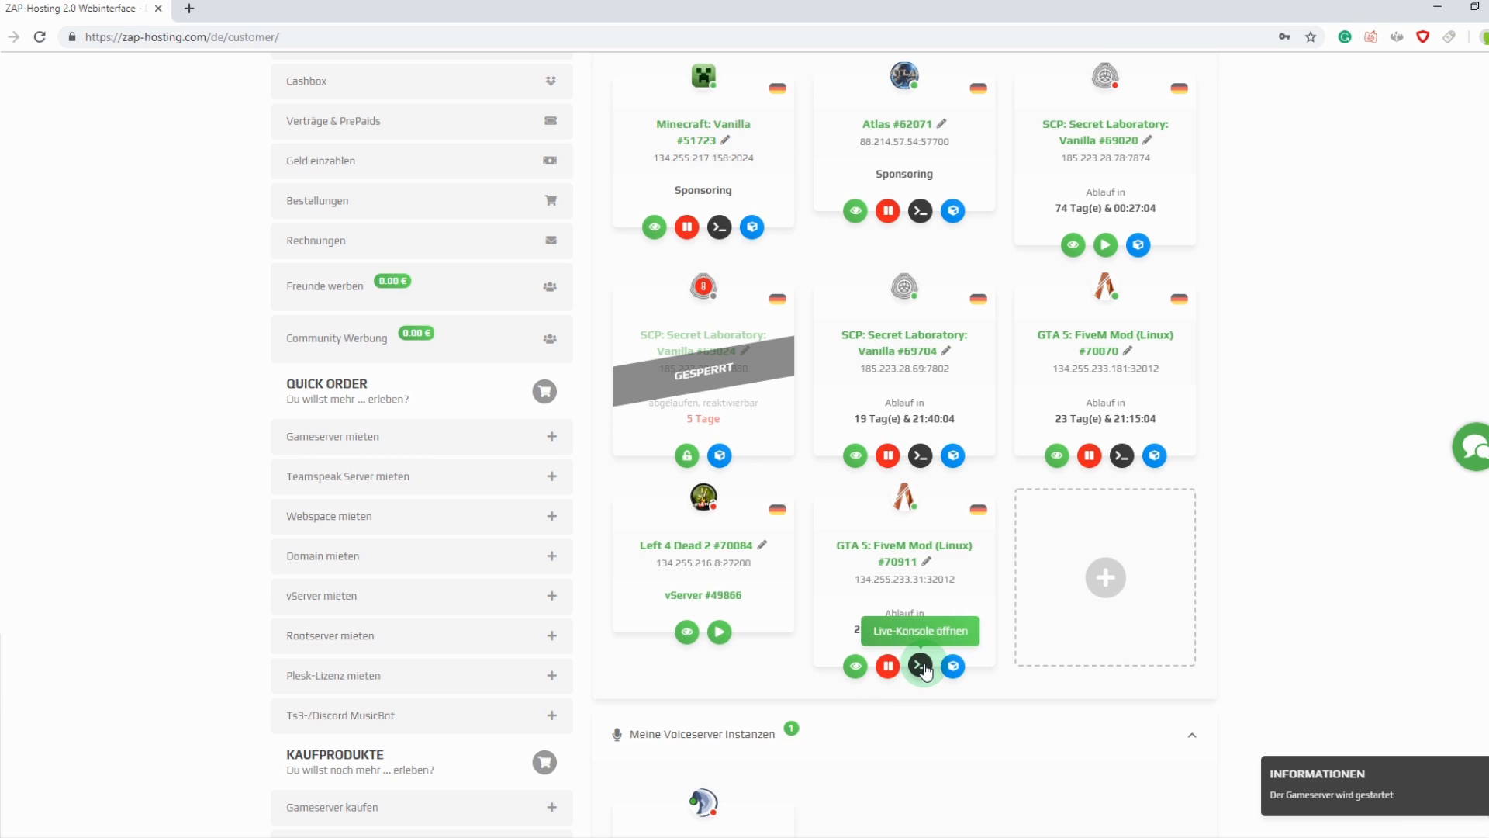
{"action": "left_click", "coordinate": [920, 665]}
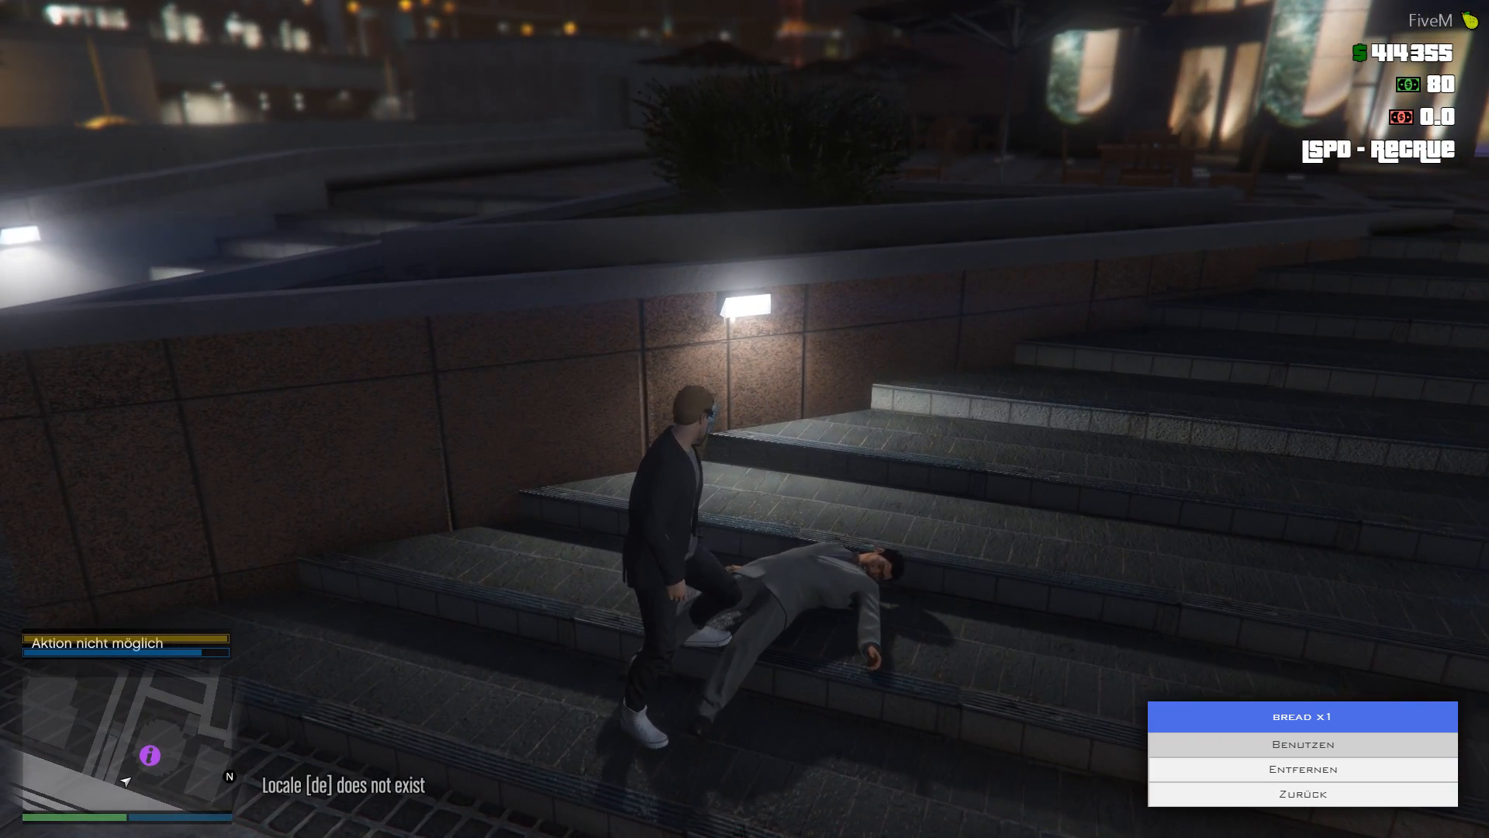
Enable NoClip and run up the steps through the revolving doors into the building lobby.
{"action": "key", "text": "BackSpace"}
{"action": "key", "text": "F2"}
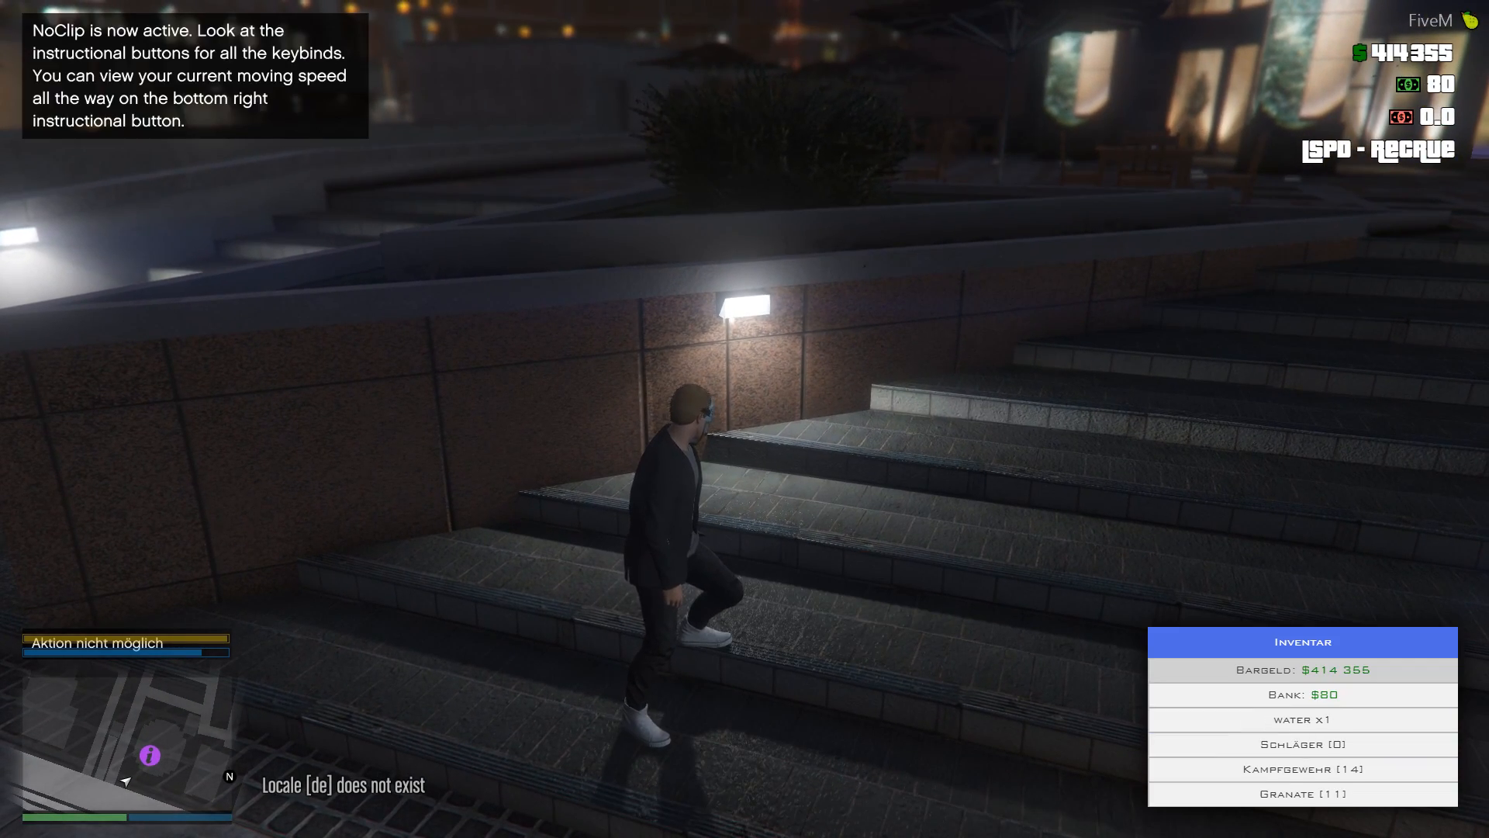
{"action": "key", "text": "Escape"}
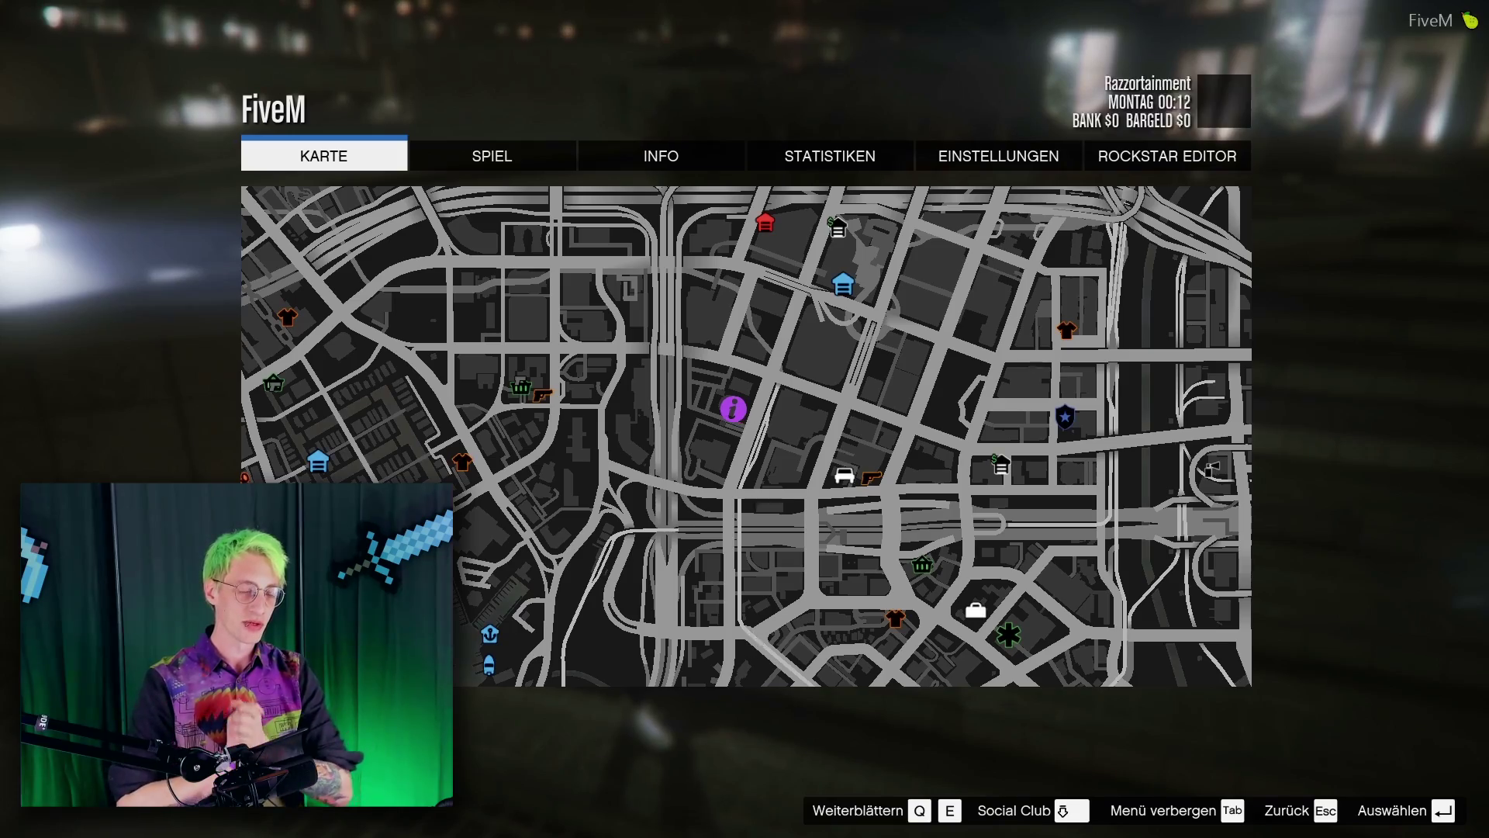
{"action": "key", "text": "Escape"}
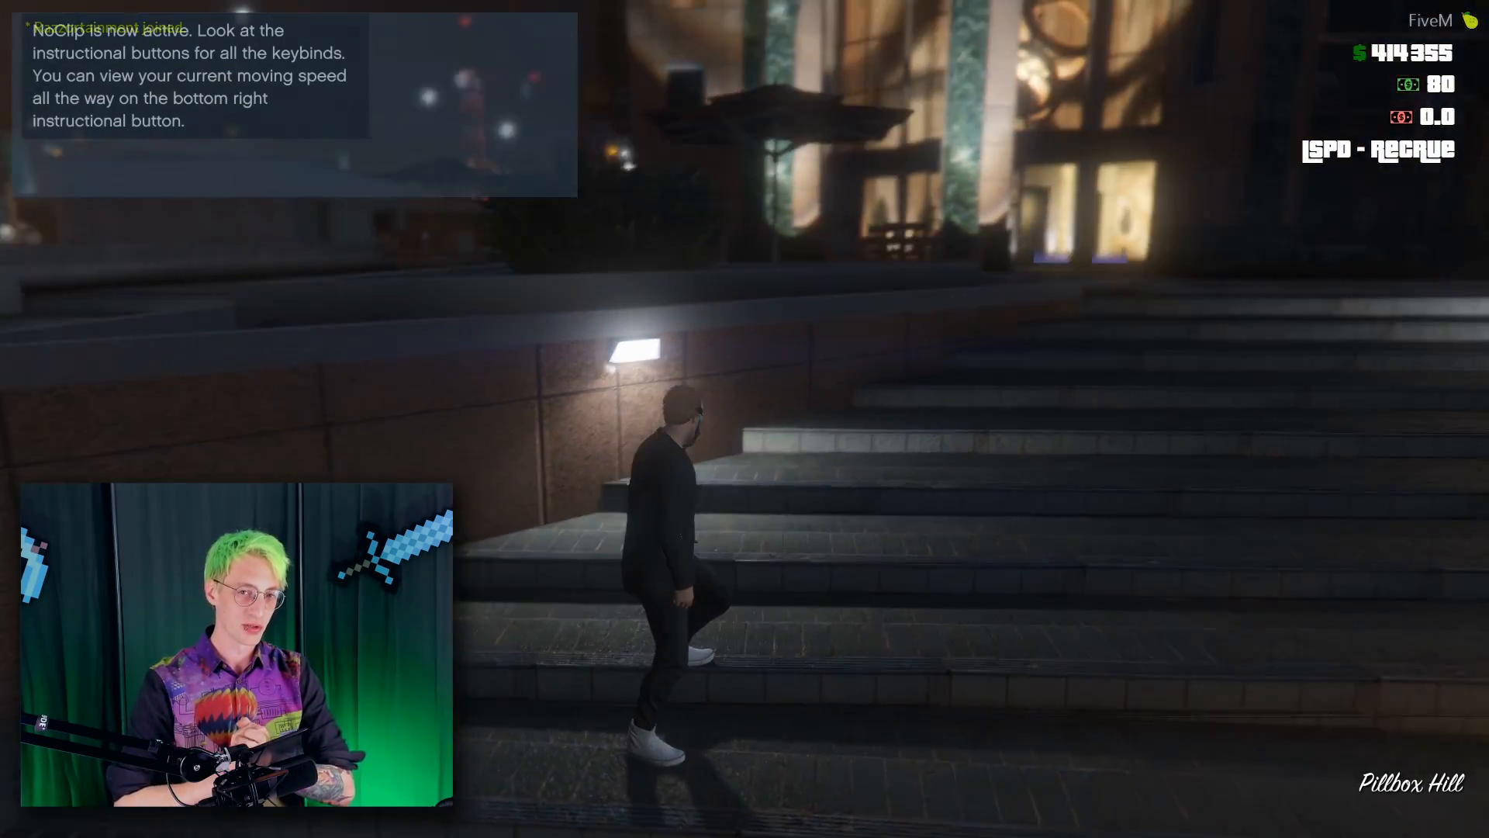
{"action": "key", "text": "w"}
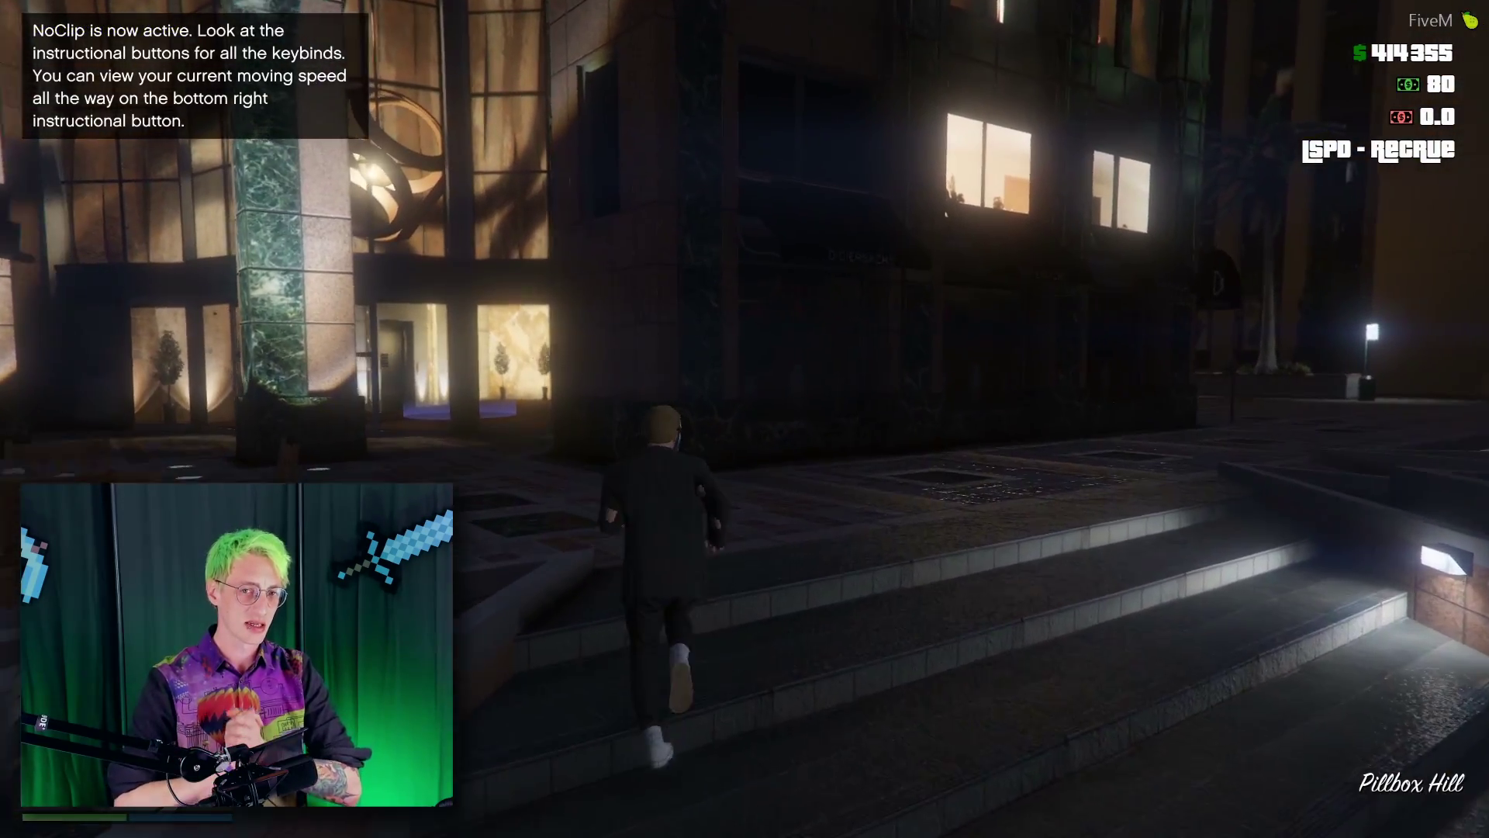
{"action": "key", "text": "w"}
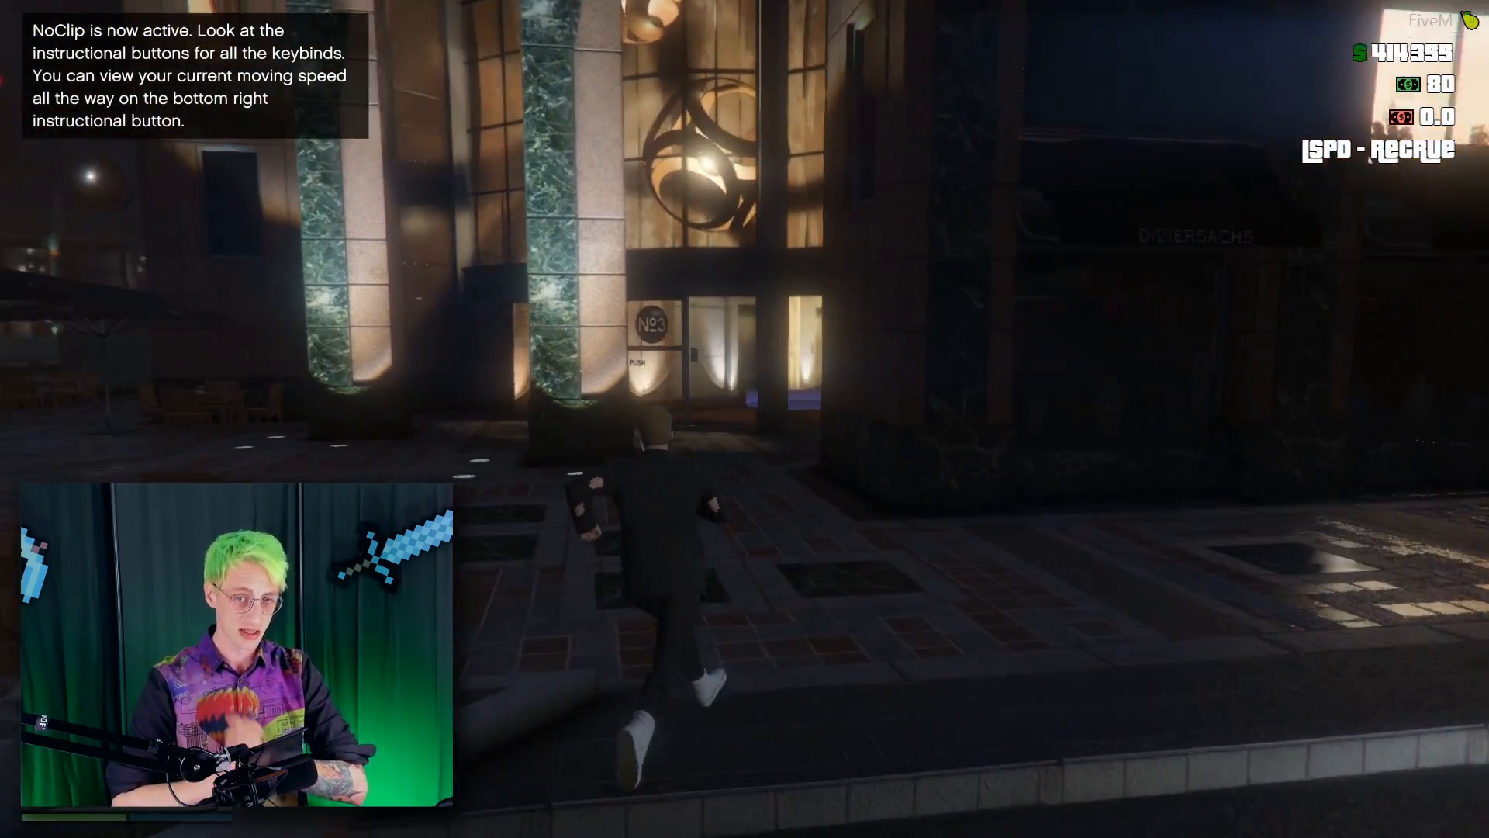
{"action": "key", "text": "w"}
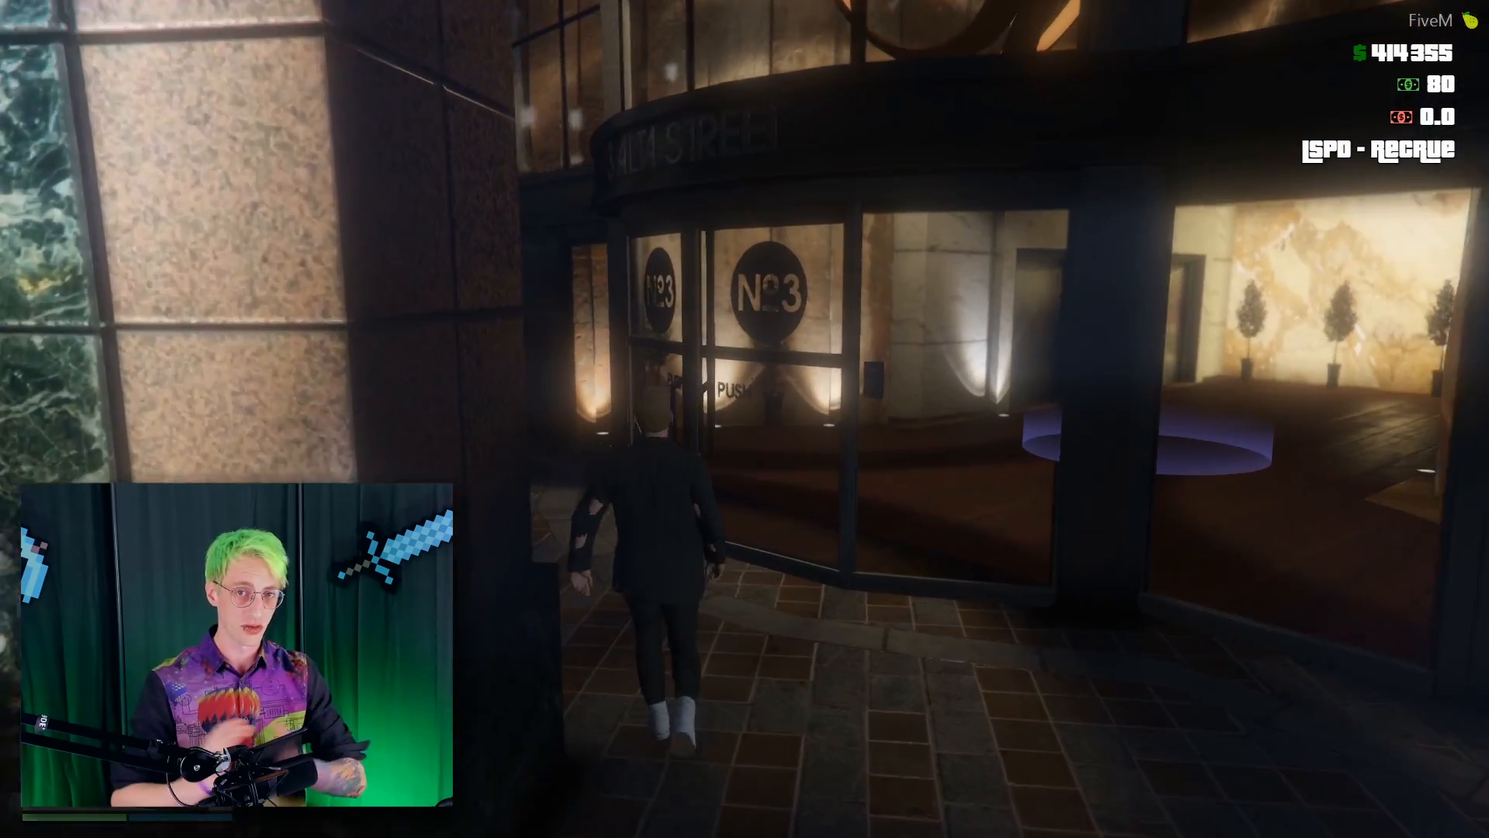
{"action": "key", "text": "w"}
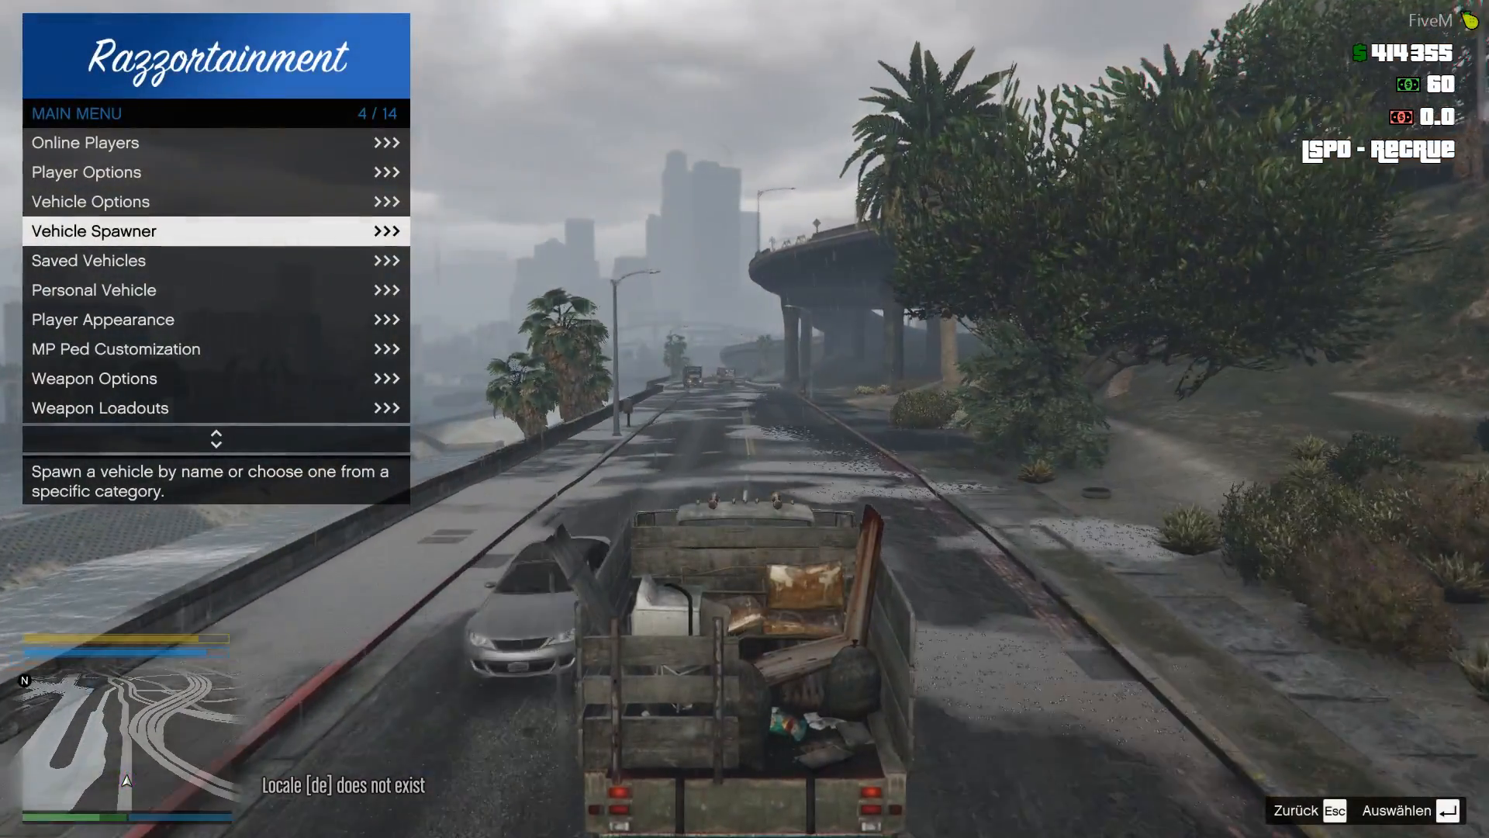
Spawn a Vigilante from vMenu's Supersportwagen class in place of the truck and drive off.
{"action": "key", "text": "Return"}
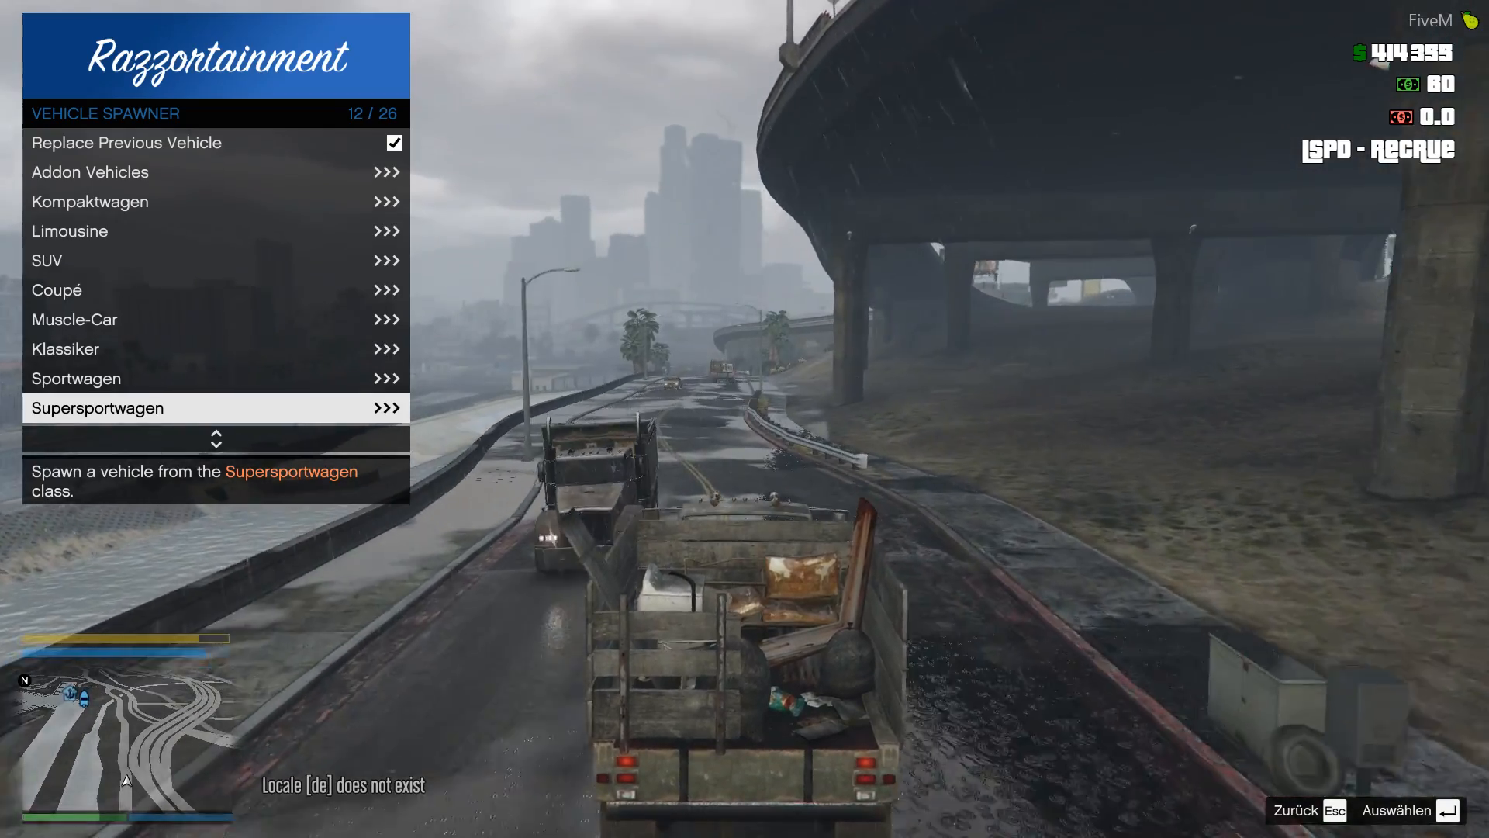
{"action": "key", "text": "Return"}
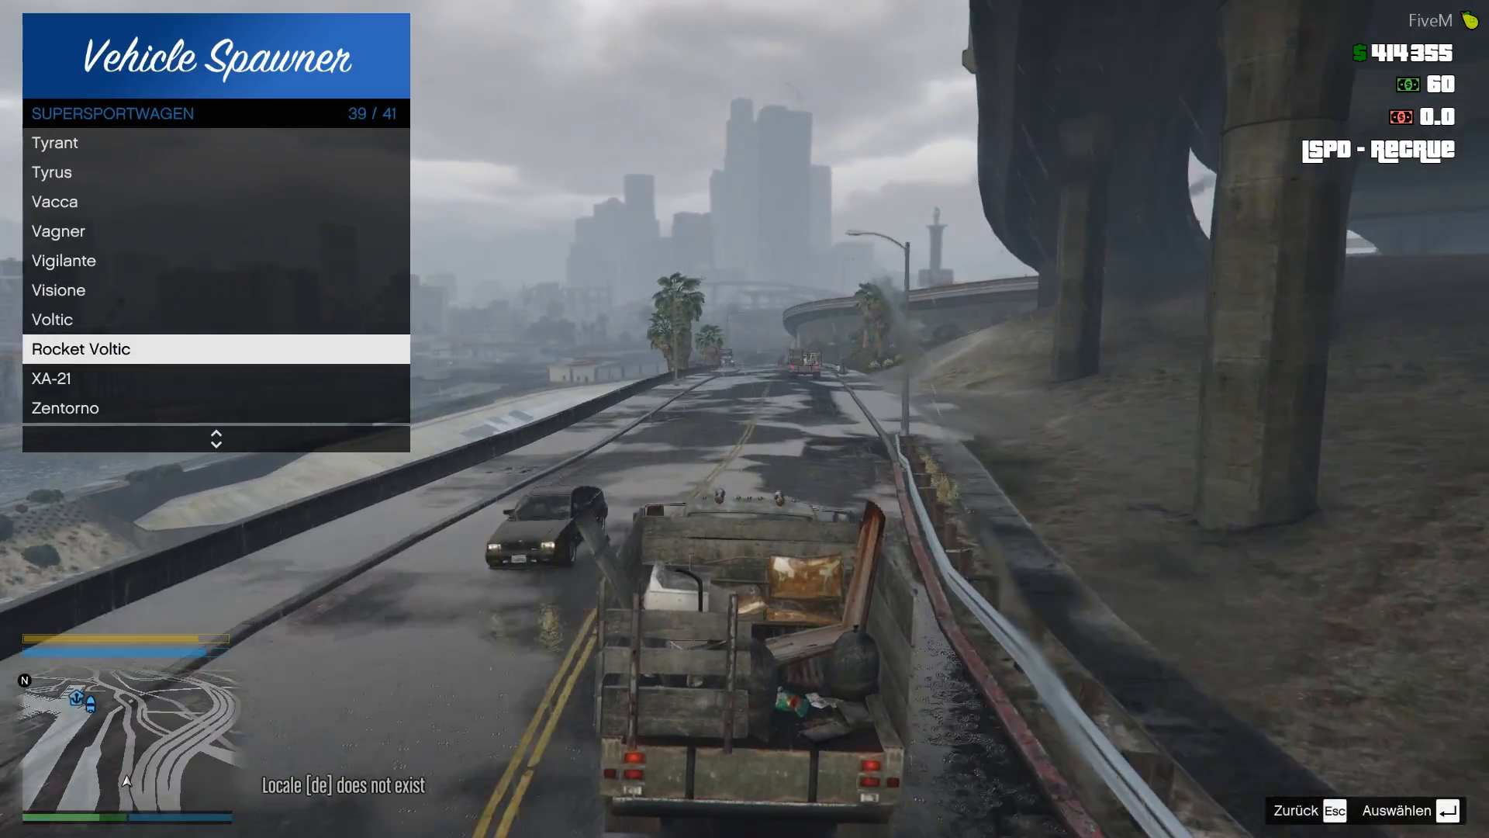
{"action": "key", "text": "Return"}
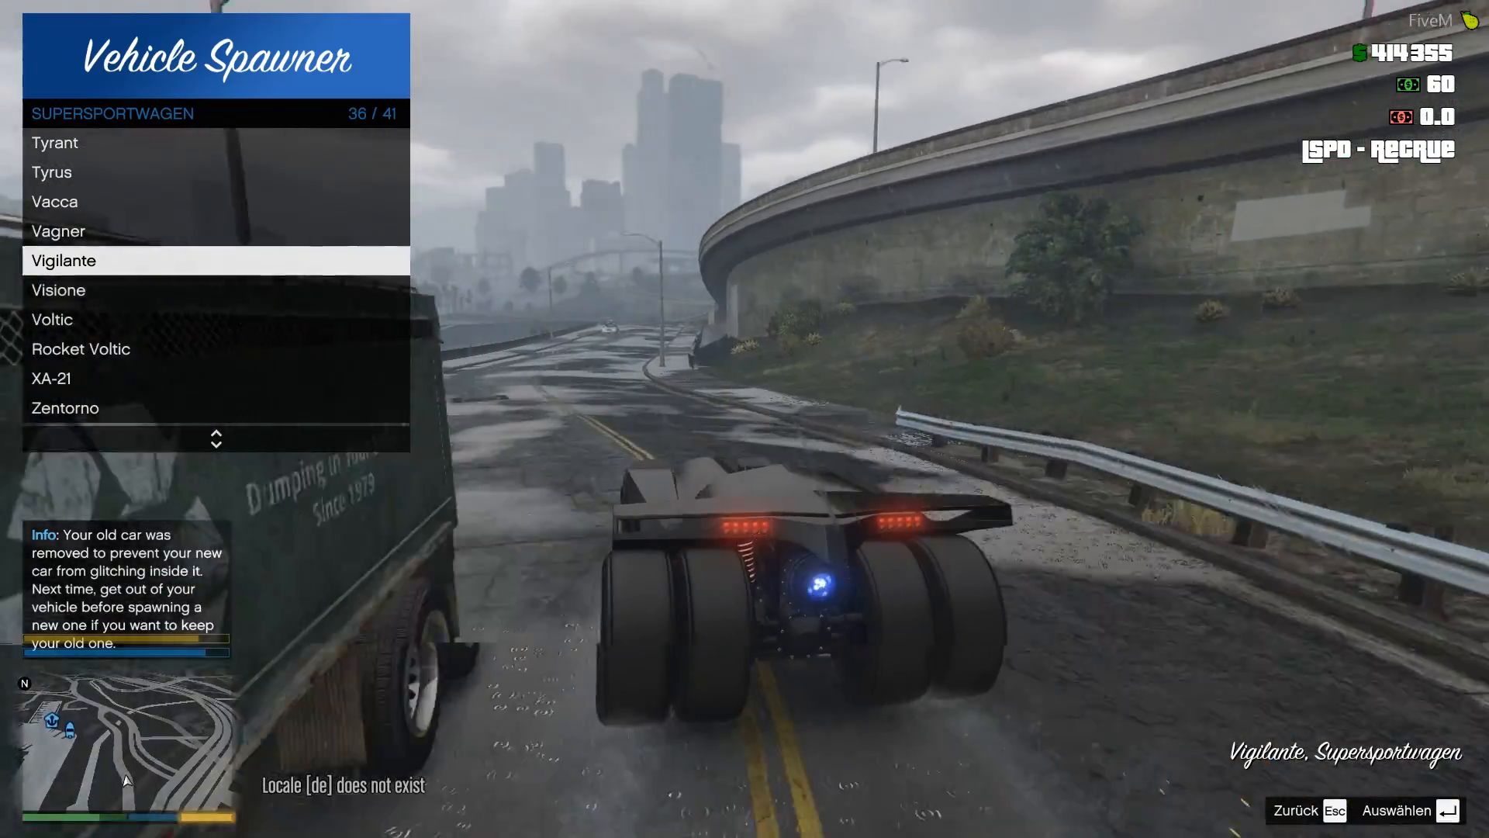
{"action": "key", "text": "Escape"}
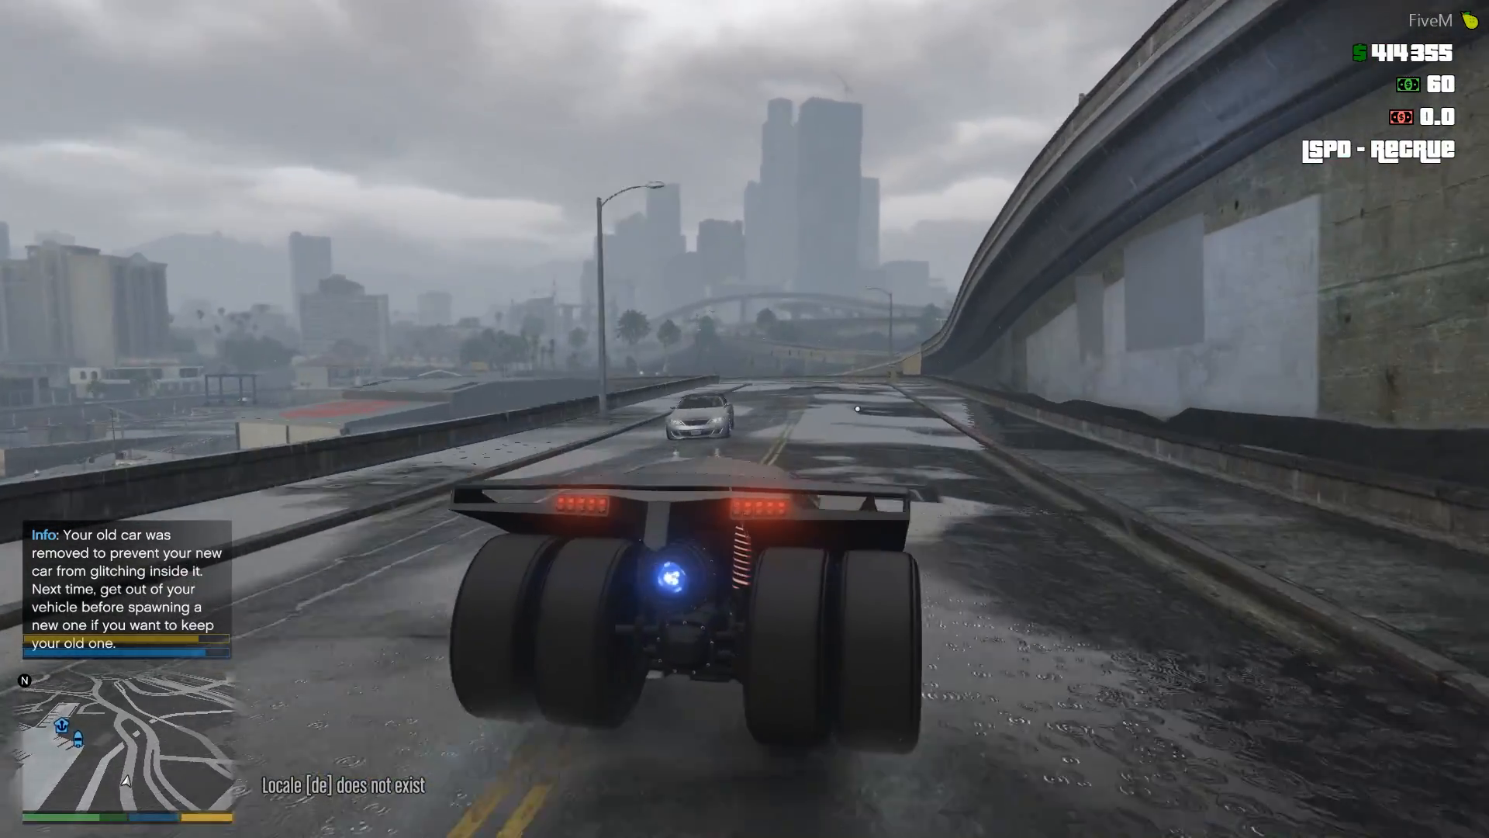